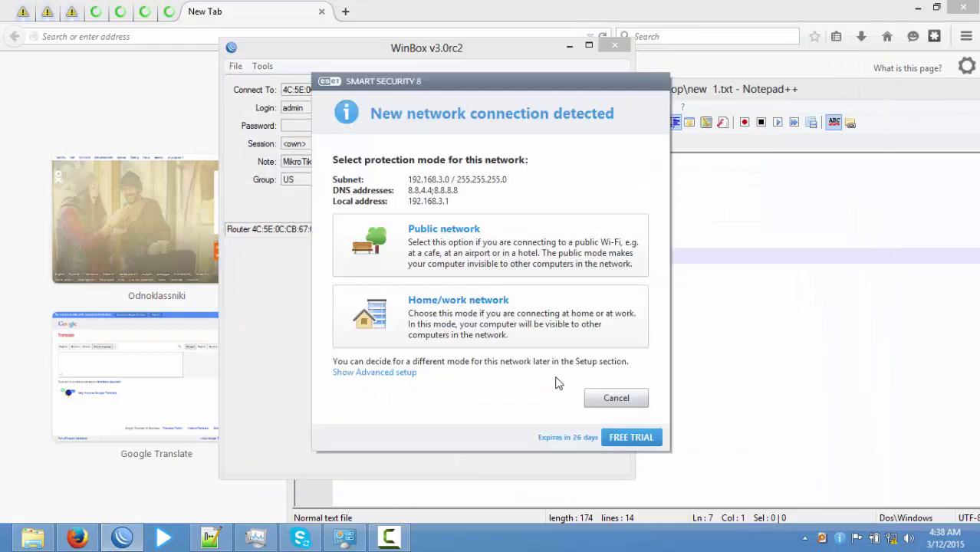
# Dismiss the ESET security prompt about the newly detected network.
pyautogui.click(609, 398)
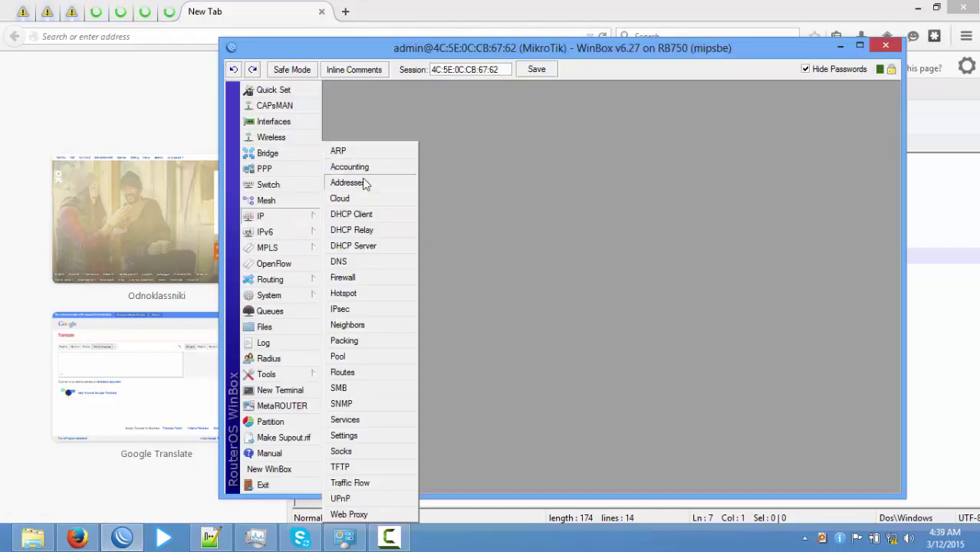
# Start a new IP address entry and copy the ISP IP 192.168.0.250 from the notes.
pyautogui.click(365, 185)
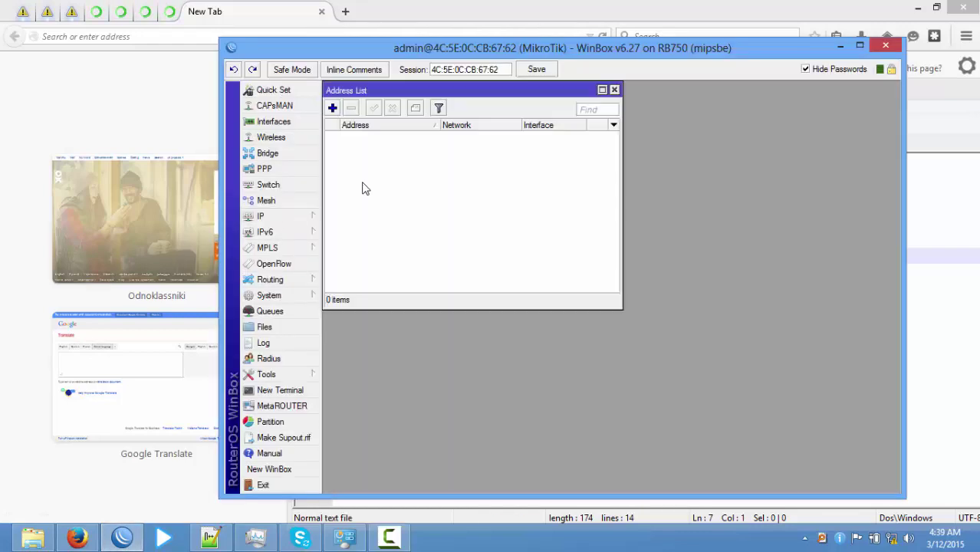
pyautogui.click(332, 108)
pyautogui.click(222, 539)
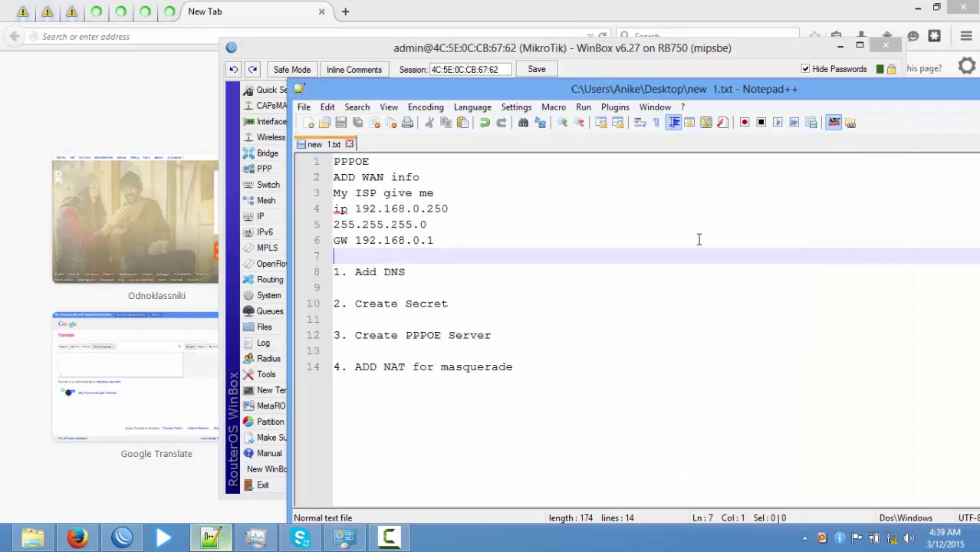
pyautogui.moveTo(420, 92); pyautogui.dragTo(826, 150)
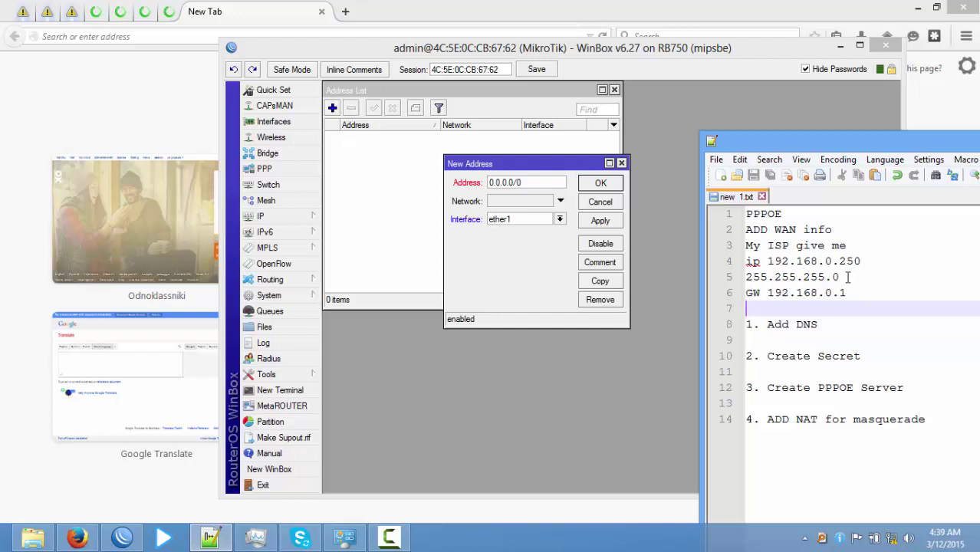
pyautogui.moveTo(861, 260); pyautogui.dragTo(760, 260)
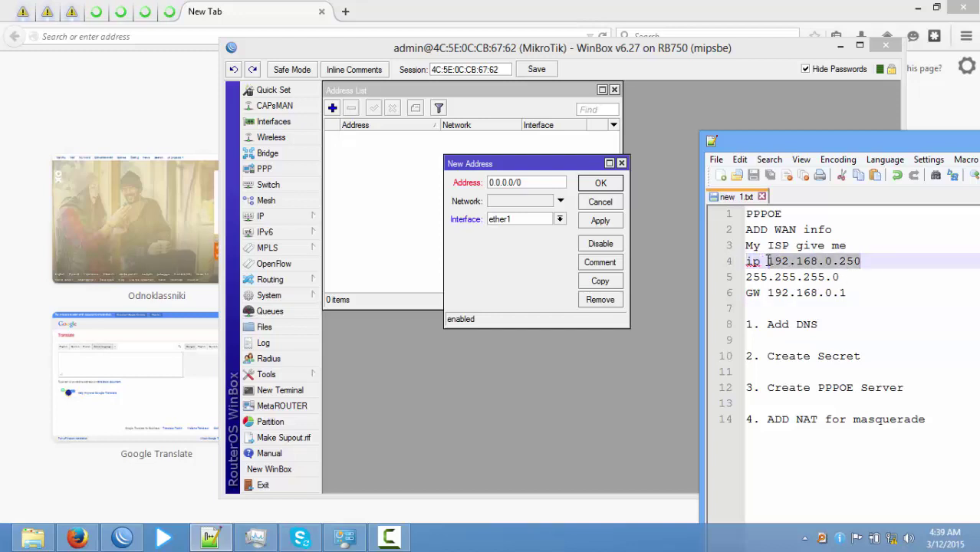
pyautogui.rightClick(819, 264)
pyautogui.click(841, 281)
# Paste 192.168.0.250/24 into the address on ether1, apply it and close the editor.
pyautogui.click(540, 177)
pyautogui.moveTo(547, 182); pyautogui.dragTo(462, 189)
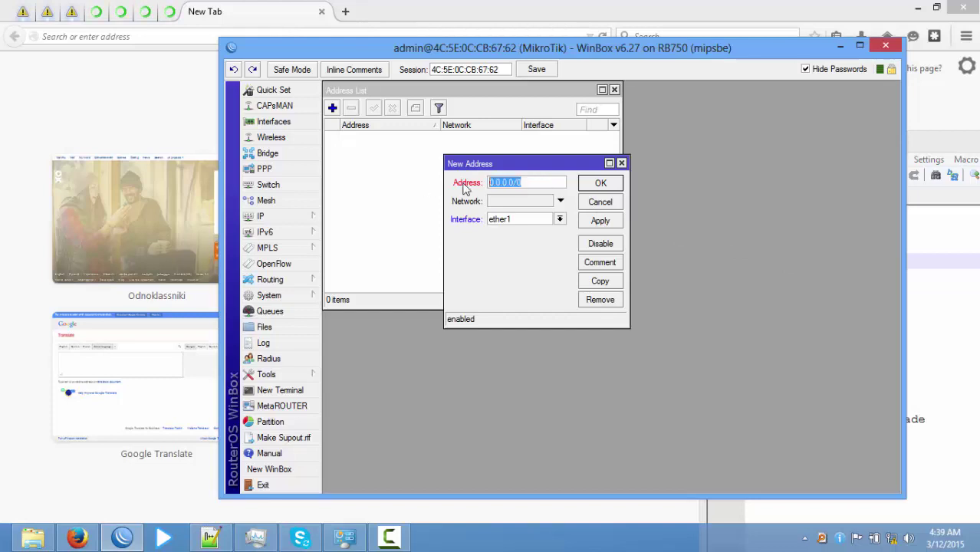
pyautogui.rightClick(528, 183)
pyautogui.click(562, 223)
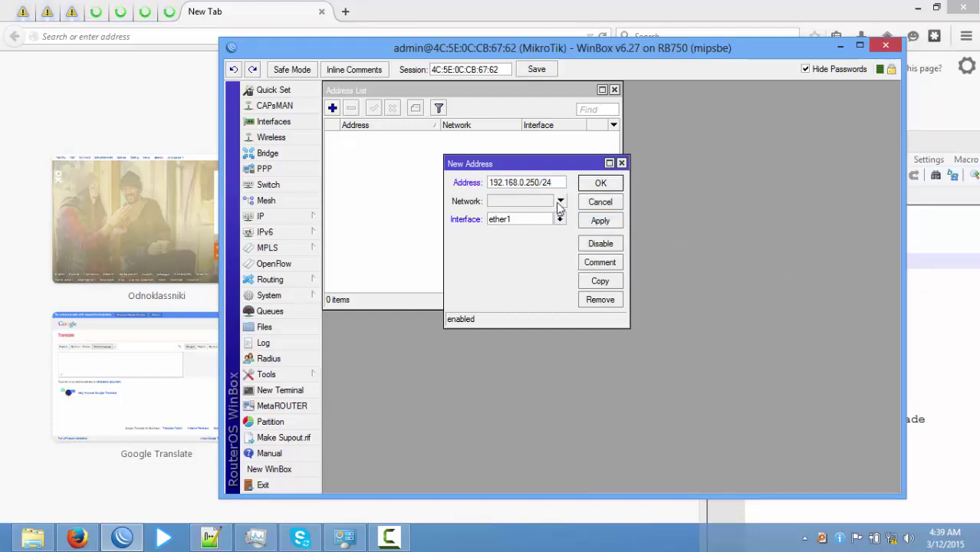
pyautogui.click(614, 221)
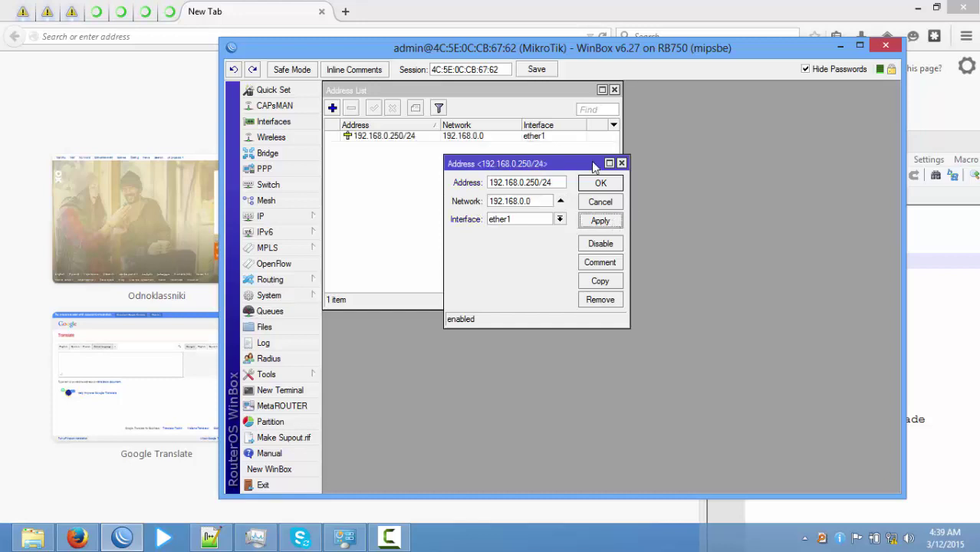
pyautogui.click(601, 184)
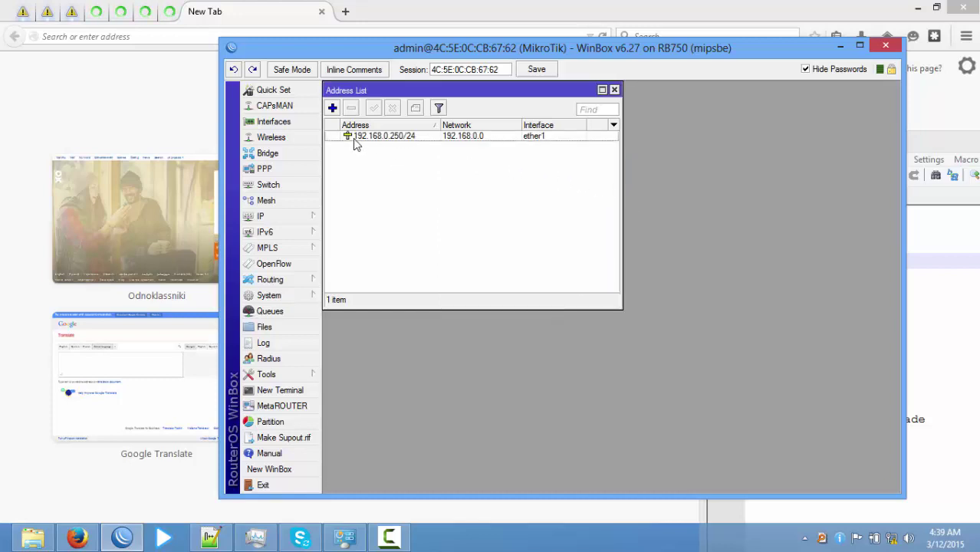
# Add a route with destination 0.0.0.0/0 and gateway 192.168.0.1, and save it.
pyautogui.click(291, 221)
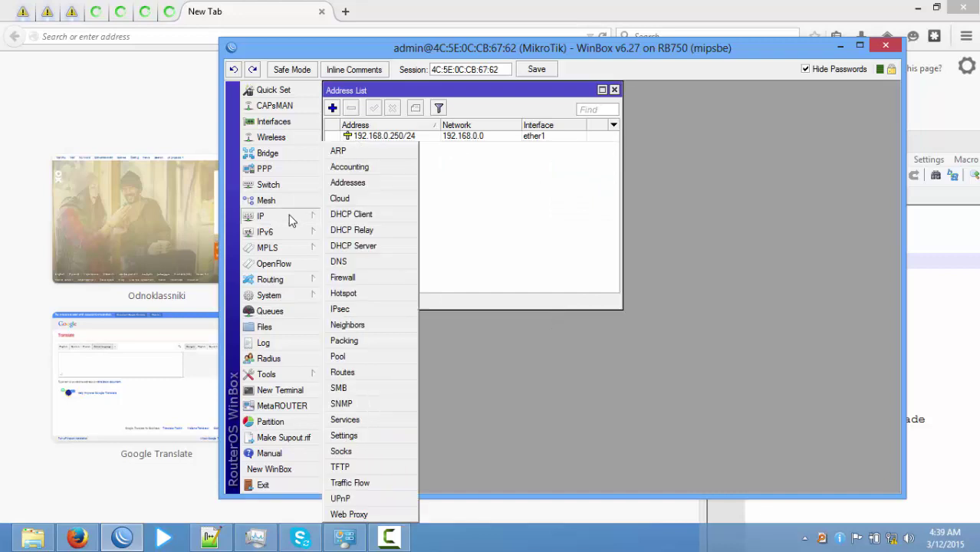
pyautogui.click(362, 373)
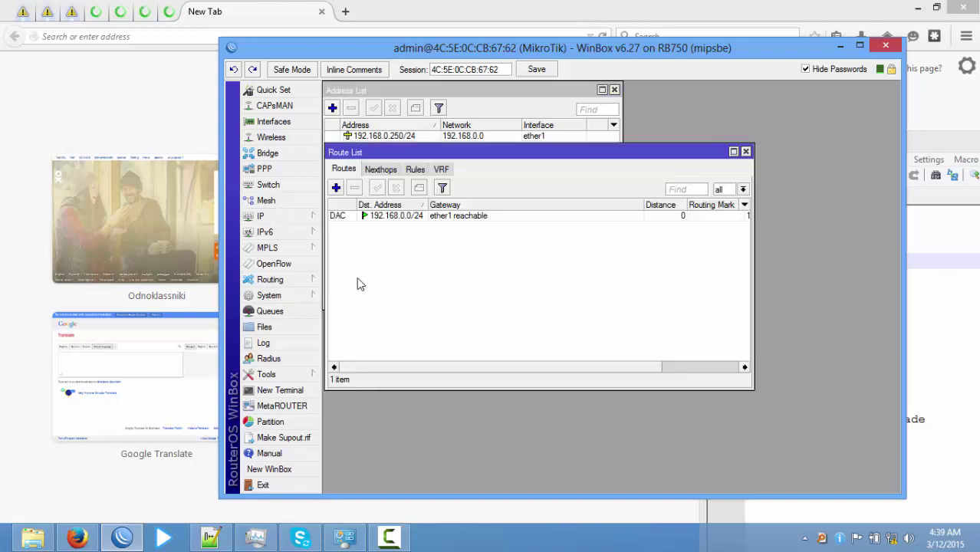
pyautogui.moveTo(465, 157); pyautogui.dragTo(571, 233)
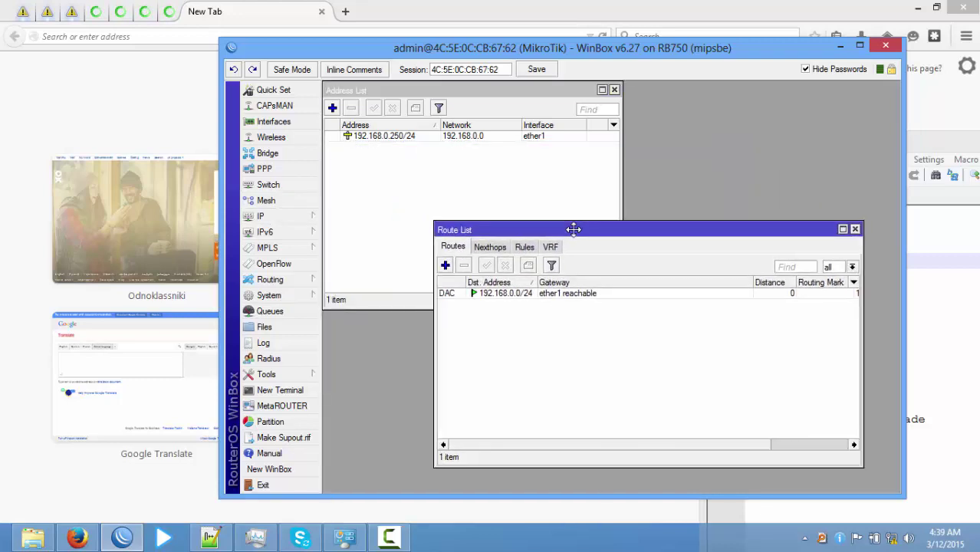
pyautogui.click(443, 265)
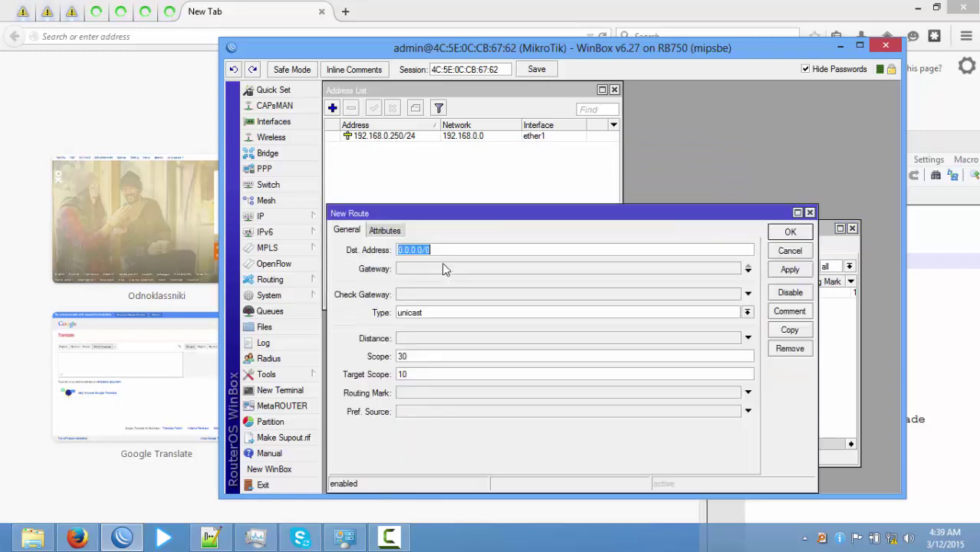
pyautogui.moveTo(417, 220); pyautogui.dragTo(544, 309)
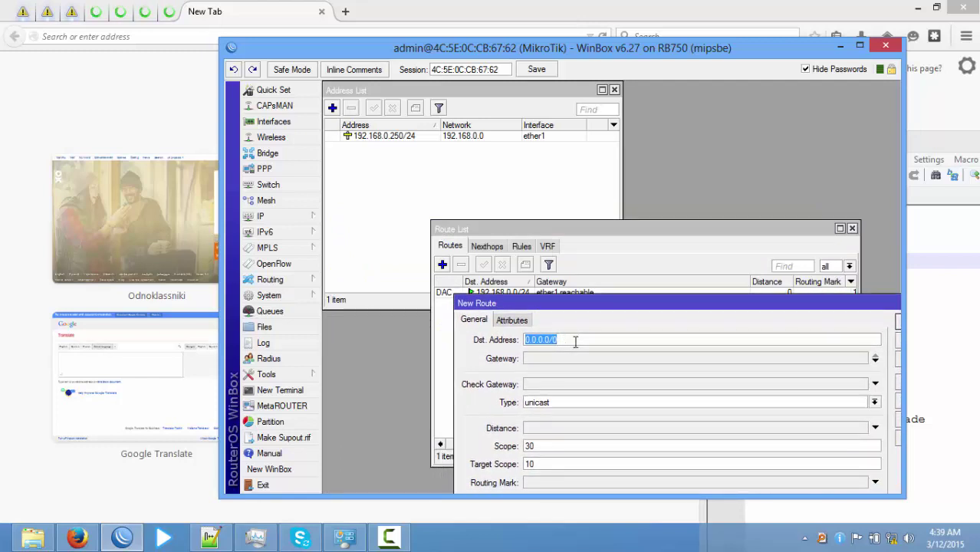
pyautogui.click(560, 360)
pyautogui.rightClick(561, 357)
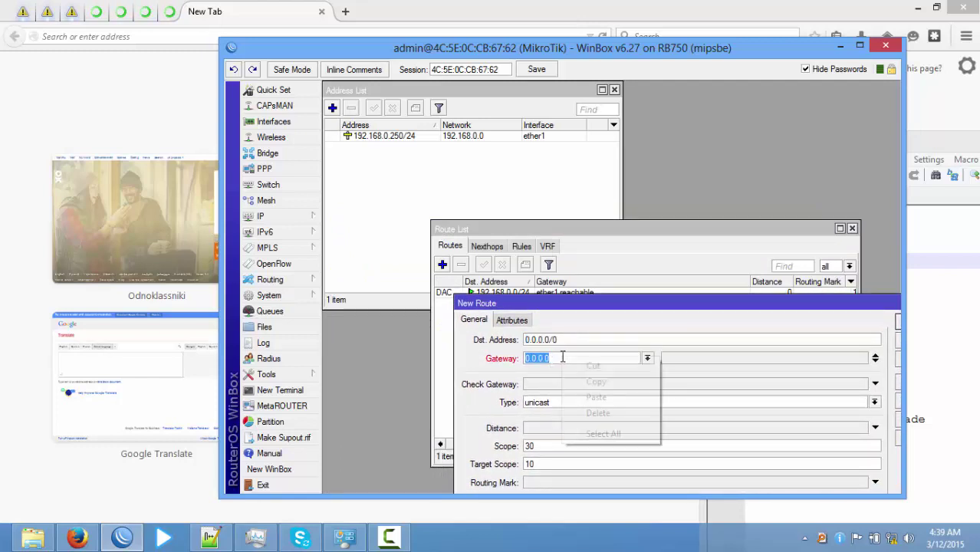
pyautogui.click(599, 398)
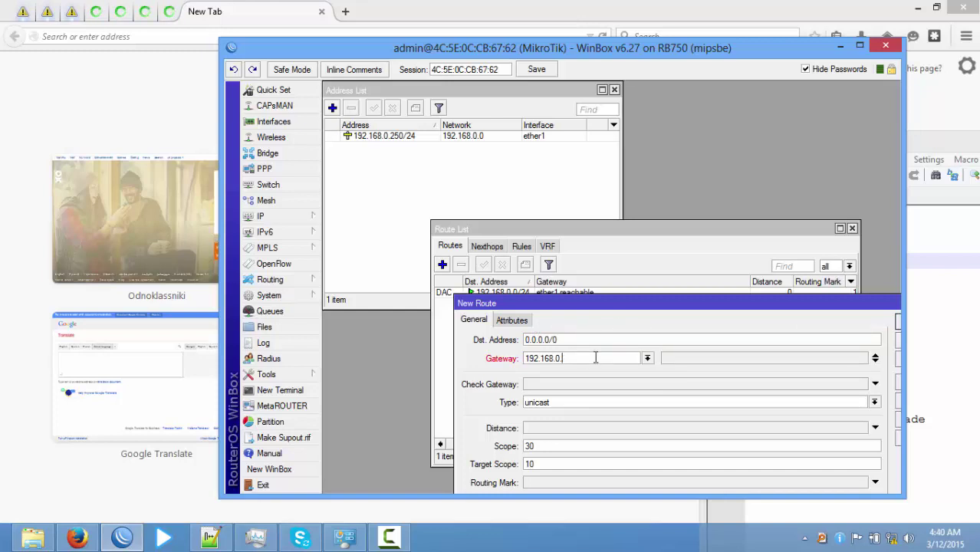
pyautogui.moveTo(783, 303); pyautogui.dragTo(552, 151)
pyautogui.click(784, 279)
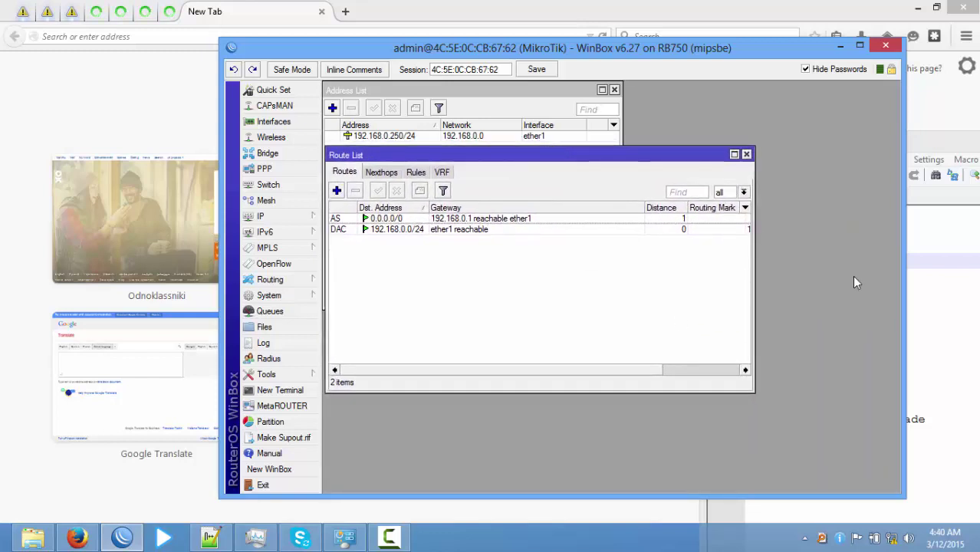
# Arrange the windows and copy the 'Add DNS' task text from the Notepad++ WAN notes.
pyautogui.moveTo(767, 56); pyautogui.dragTo(629, 24)
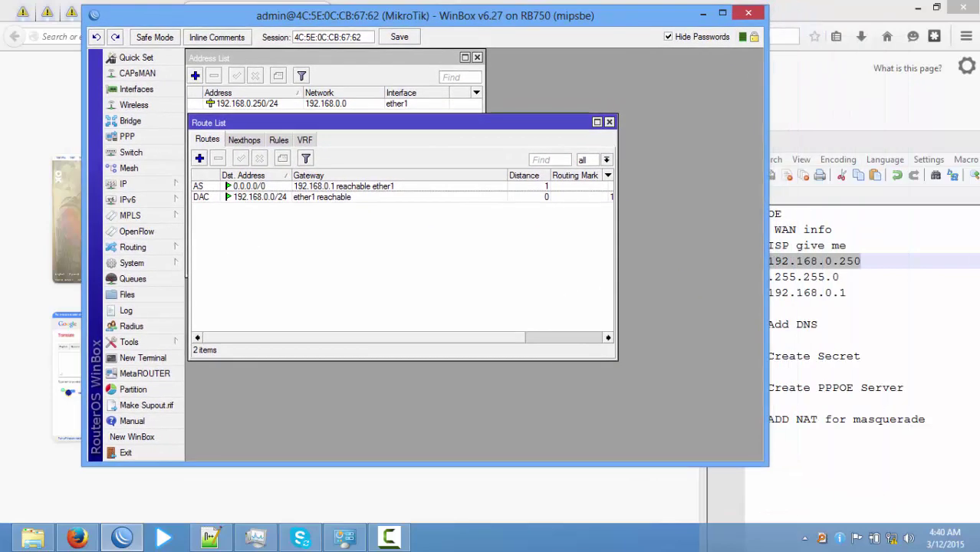
pyautogui.moveTo(863, 144); pyautogui.dragTo(696, 69)
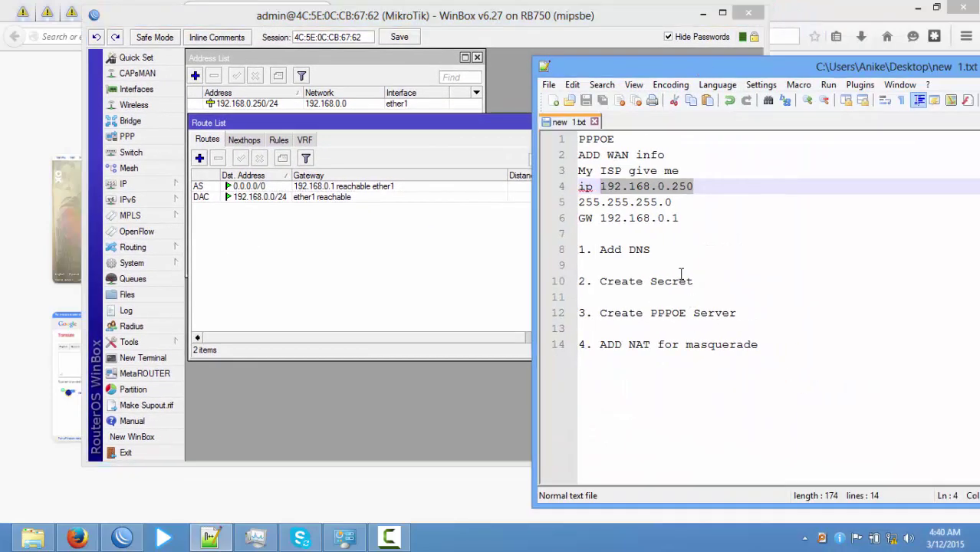
pyautogui.moveTo(704, 219); pyautogui.dragTo(571, 144)
pyautogui.click(690, 251)
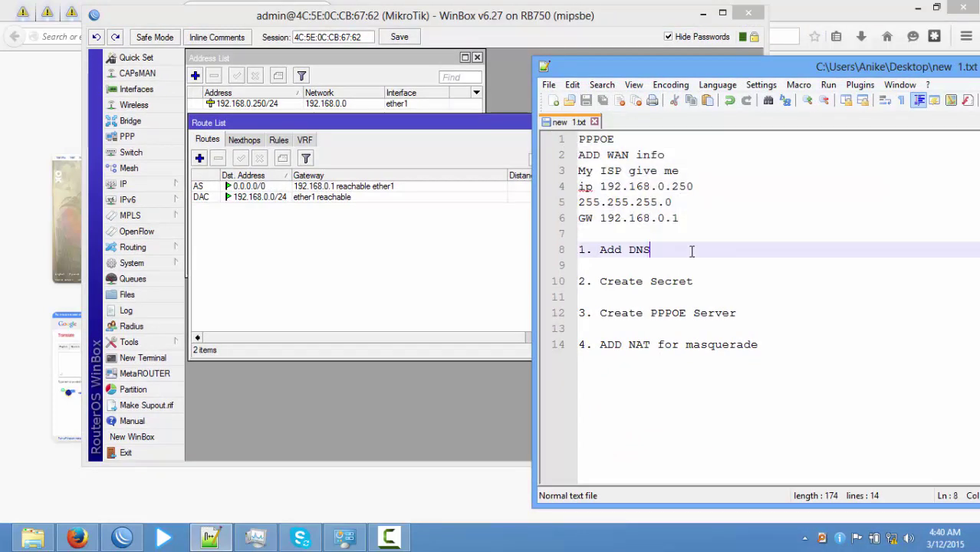
pyautogui.moveTo(663, 249); pyautogui.dragTo(599, 249)
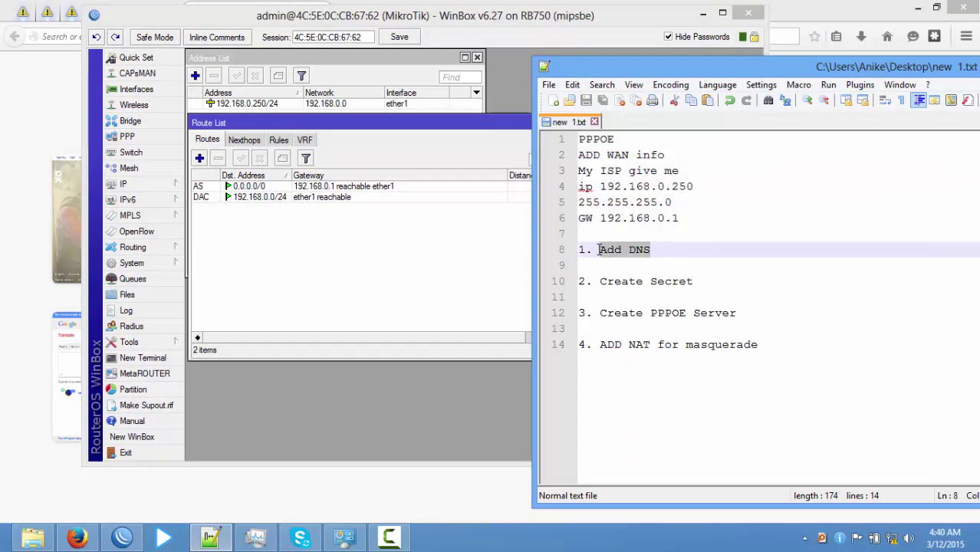
pyautogui.rightClick(613, 251)
pyautogui.click(657, 271)
pyautogui.click(148, 185)
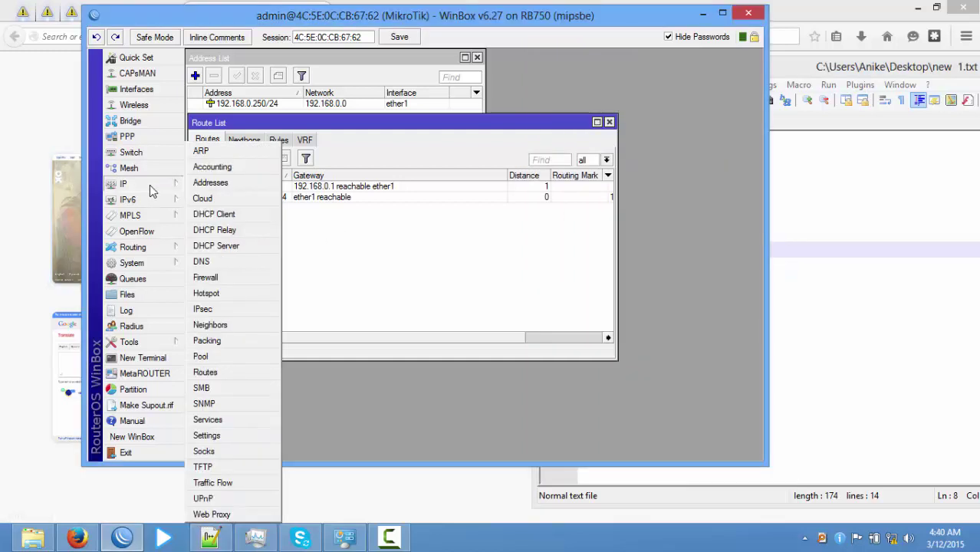
# Enter 8.8.8.8 as the DNS server, save it, and reopen DNS settings to confirm.
pyautogui.click(203, 262)
pyautogui.moveTo(605, 62); pyautogui.dragTo(449, 192)
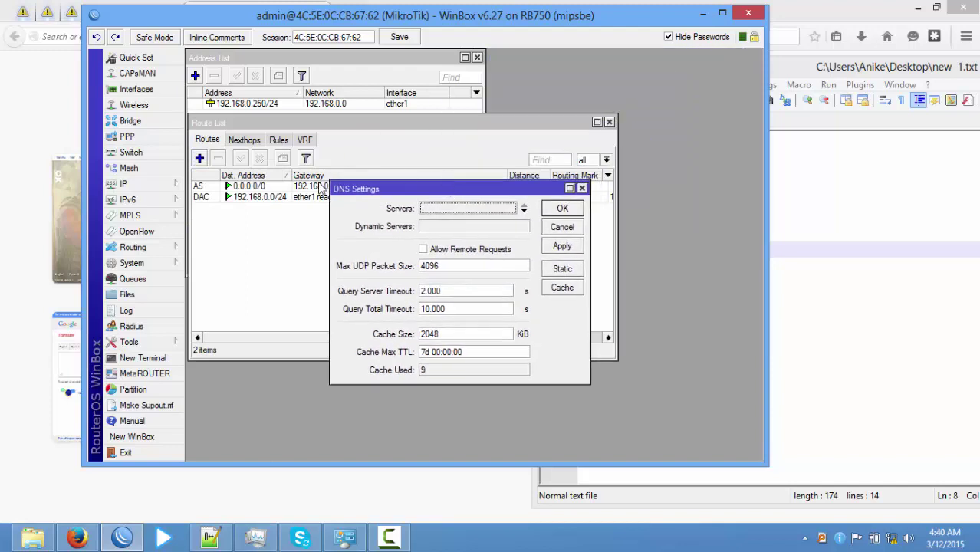
pyautogui.click(447, 209)
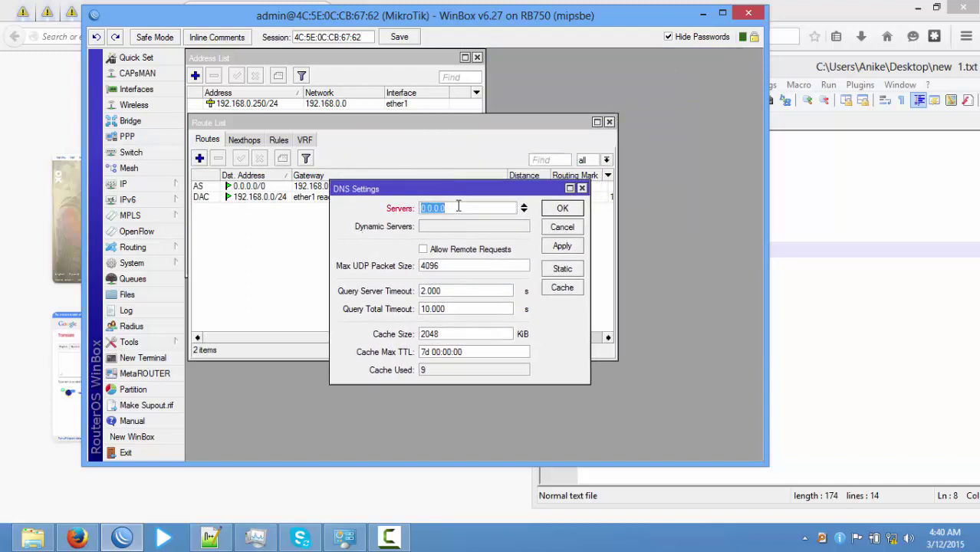
pyautogui.write('8.8.8.8')
pyautogui.click(562, 210)
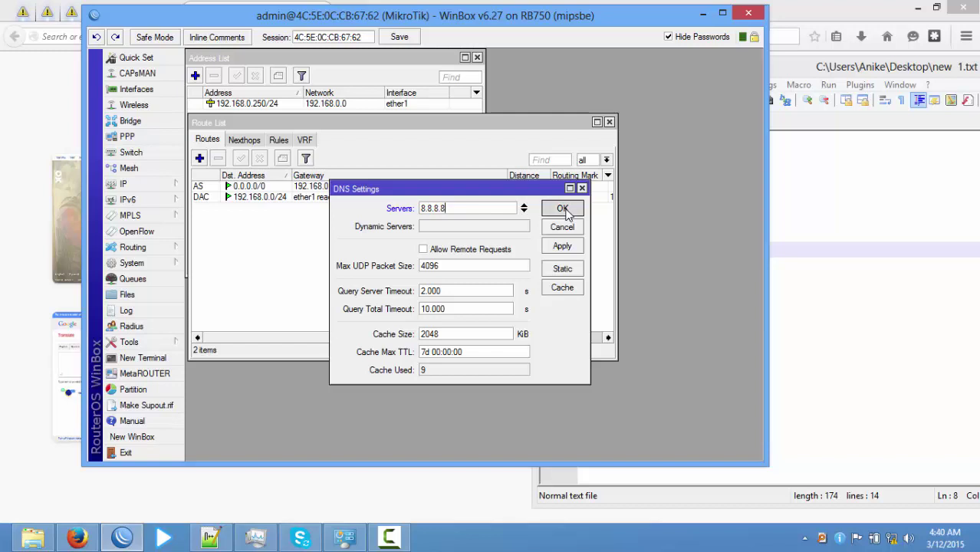
pyautogui.click(141, 186)
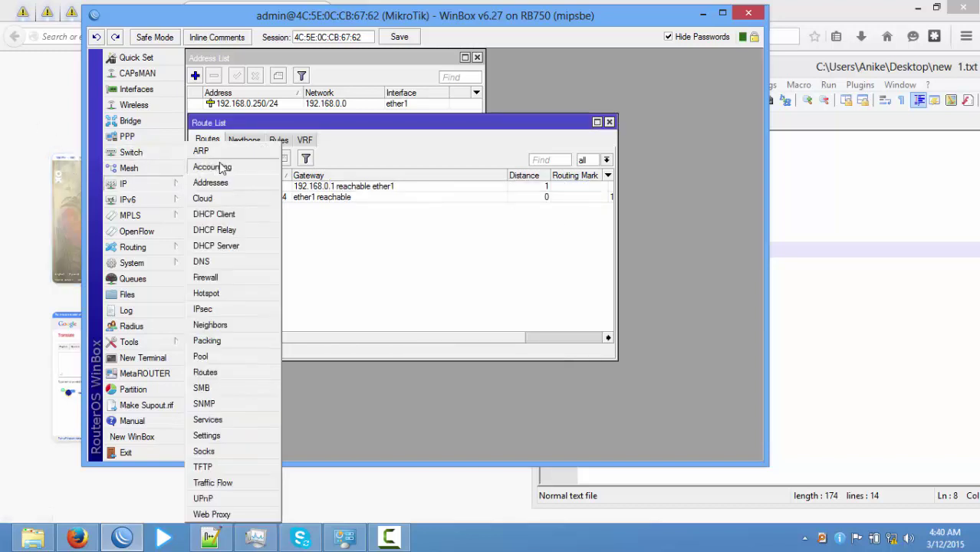
pyautogui.click(215, 263)
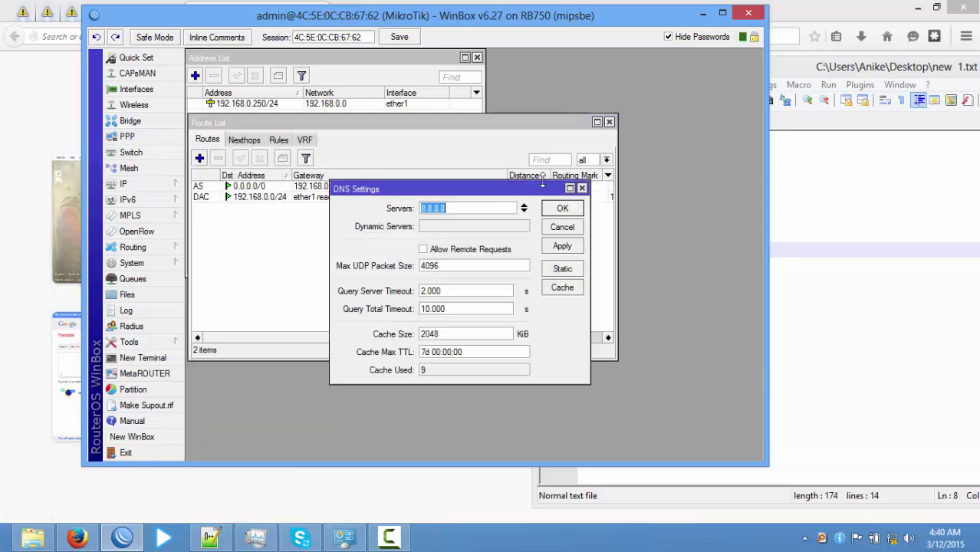
pyautogui.moveTo(498, 191); pyautogui.dragTo(657, 65)
# Find the Create Secret step in the notes and open PPP's Secrets list.
pyautogui.click(879, 317)
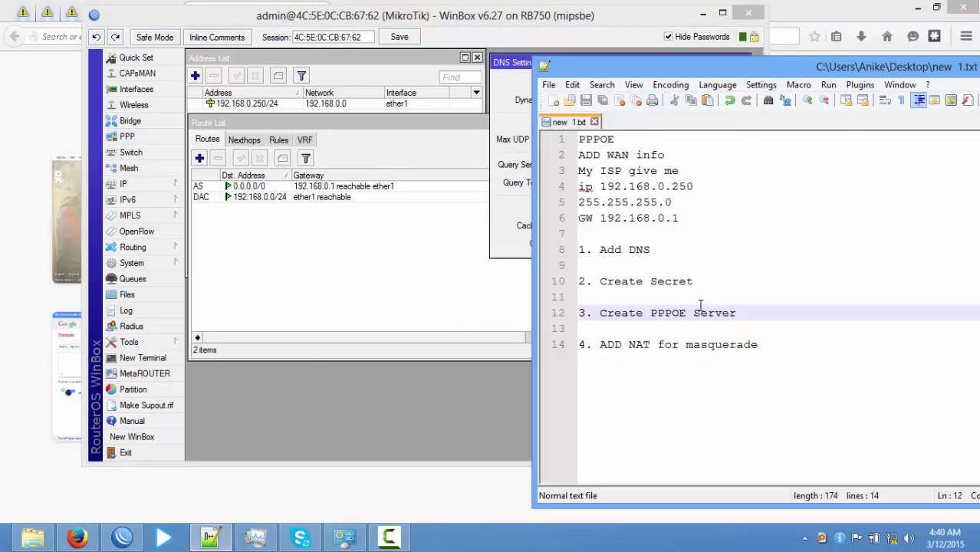
pyautogui.click(715, 282)
pyautogui.keyDown('shift'); pyautogui.click(584, 281); pyautogui.keyUp('shift')
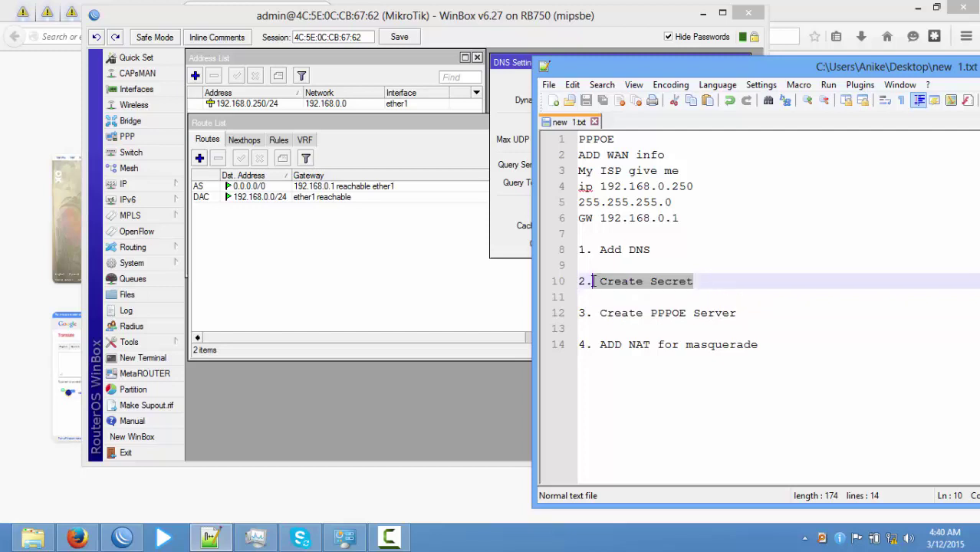
pyautogui.click(694, 282)
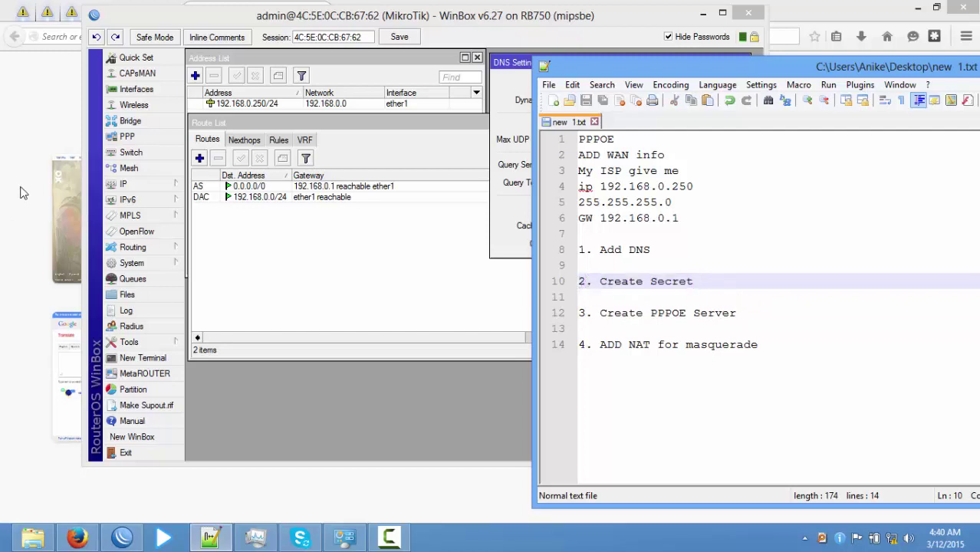
pyautogui.click(128, 137)
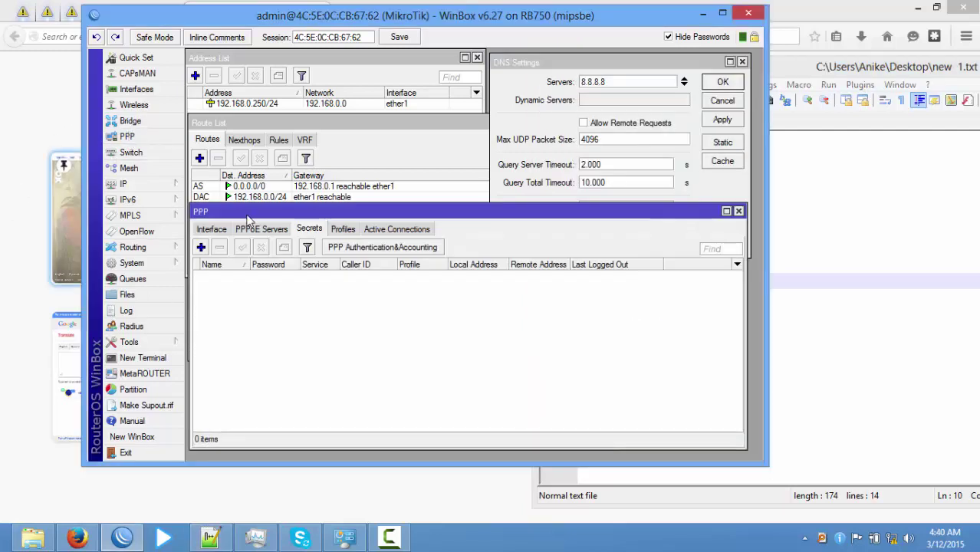
pyautogui.click(270, 230)
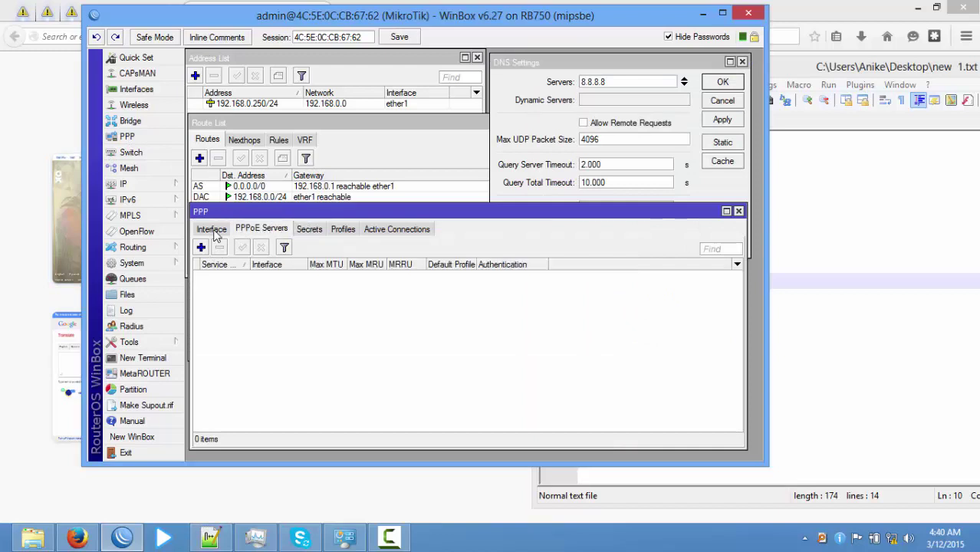
pyautogui.click(212, 230)
pyautogui.click(310, 229)
# Create a PPP secret with a name, password, local address 10.10.1.1 and remote 10.10.1.2.
pyautogui.click(200, 247)
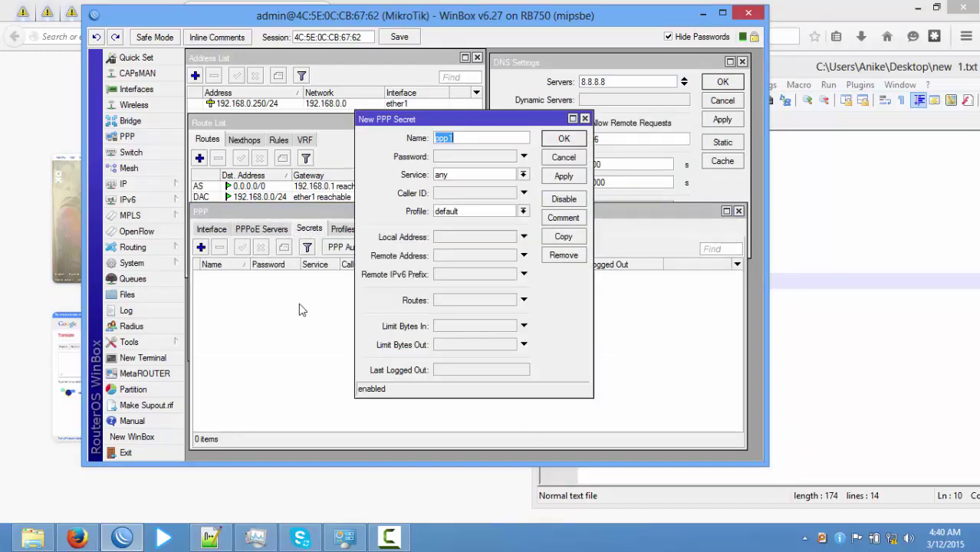
pyautogui.write('1')
pyautogui.click(479, 158)
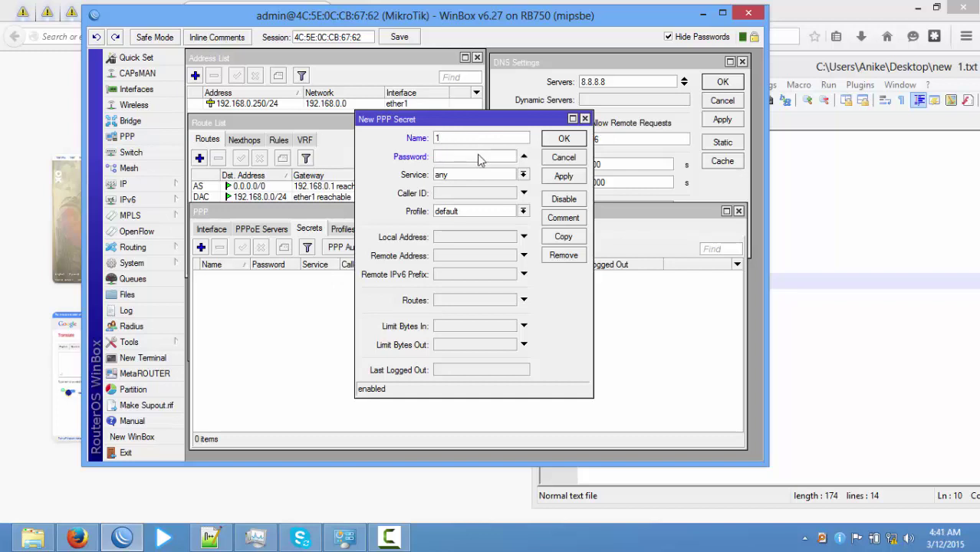
pyautogui.click(460, 238)
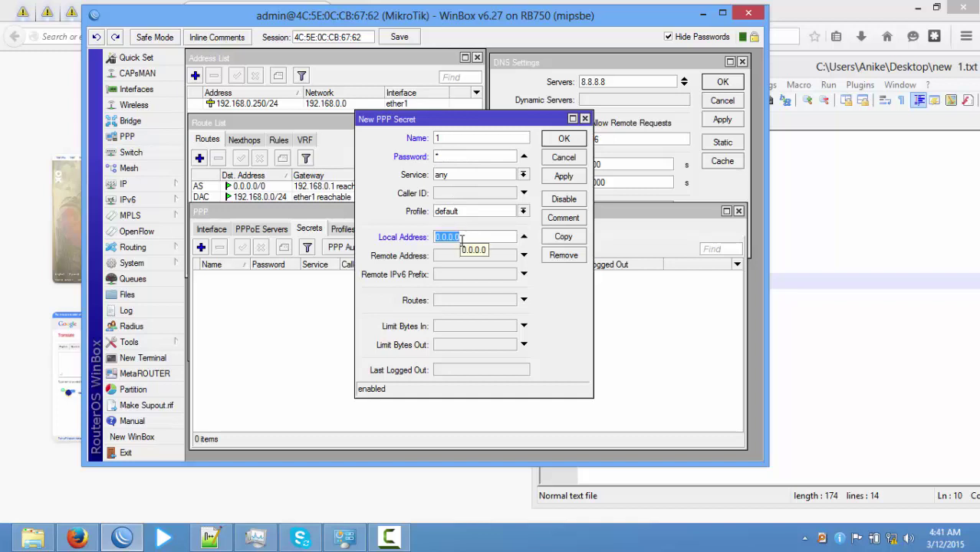
pyautogui.write('1')
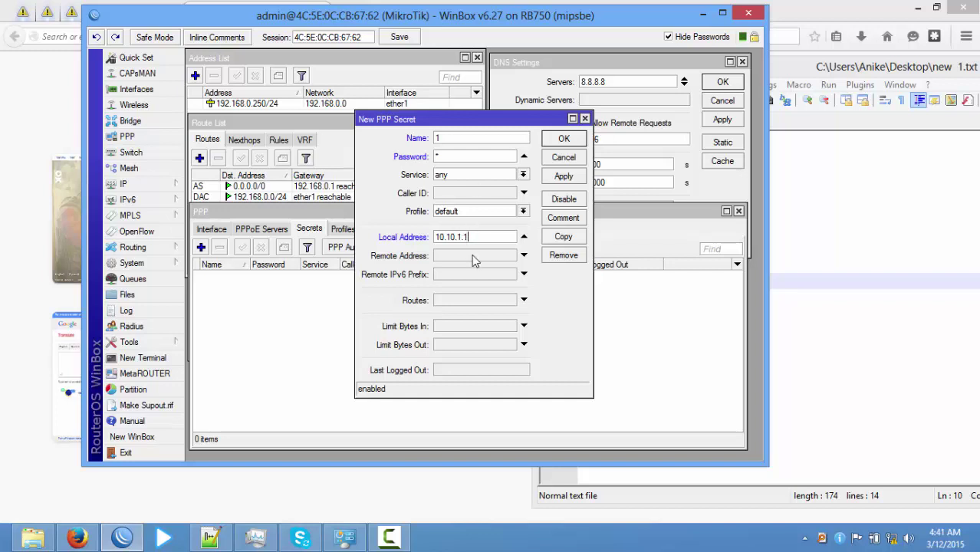
pyautogui.click(473, 256)
pyautogui.write('10.10.1.2')
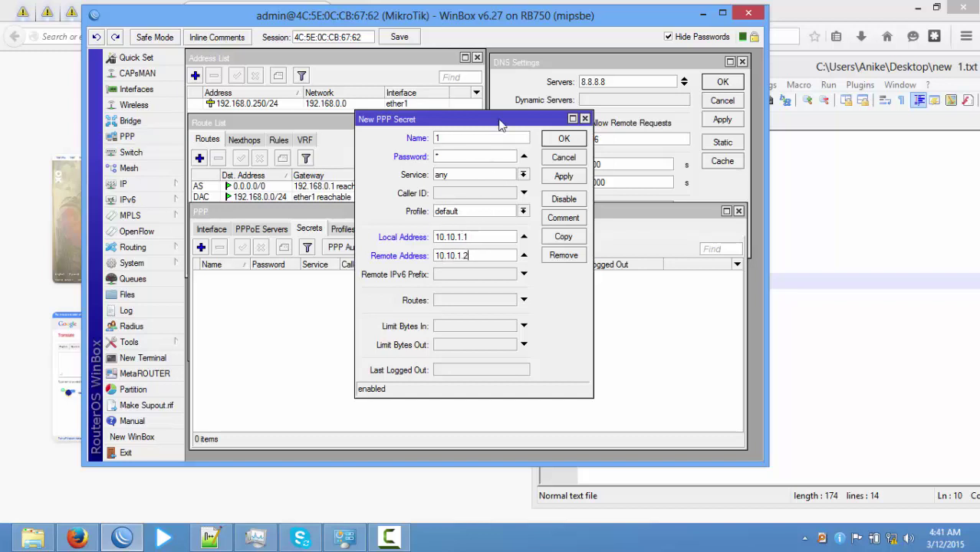
# Review the secret's local and remote address values, then save the new PPP secret.
pyautogui.moveTo(502, 123); pyautogui.dragTo(524, 126)
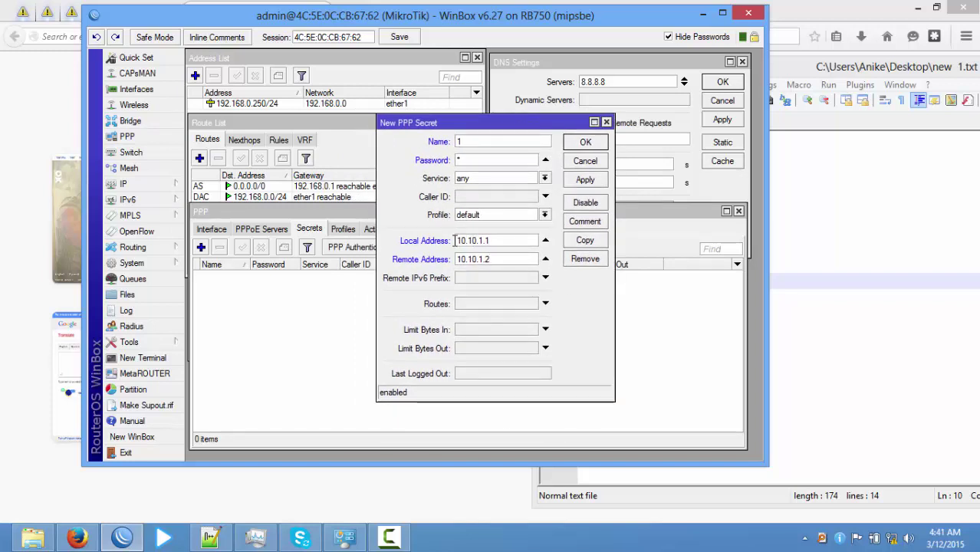
pyautogui.moveTo(506, 237); pyautogui.dragTo(450, 239)
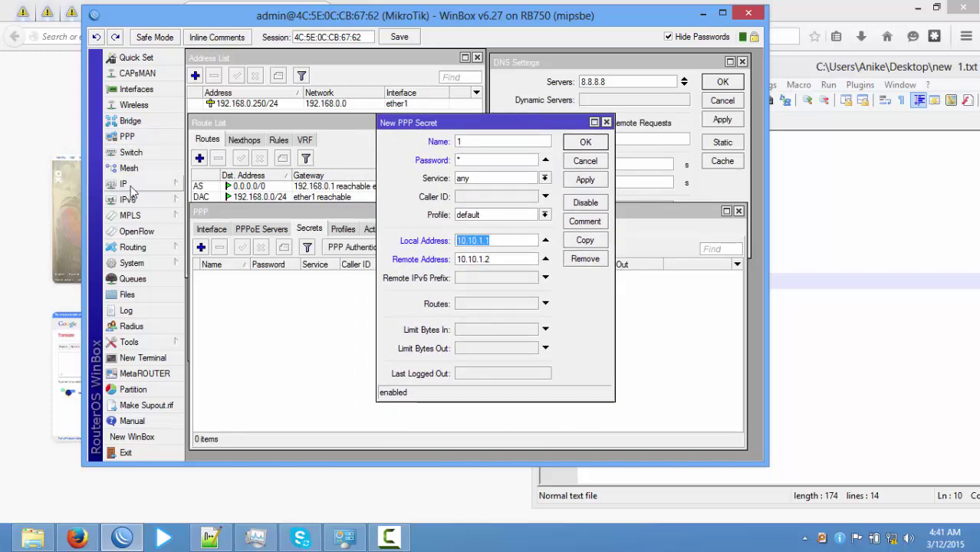
pyautogui.click(301, 57)
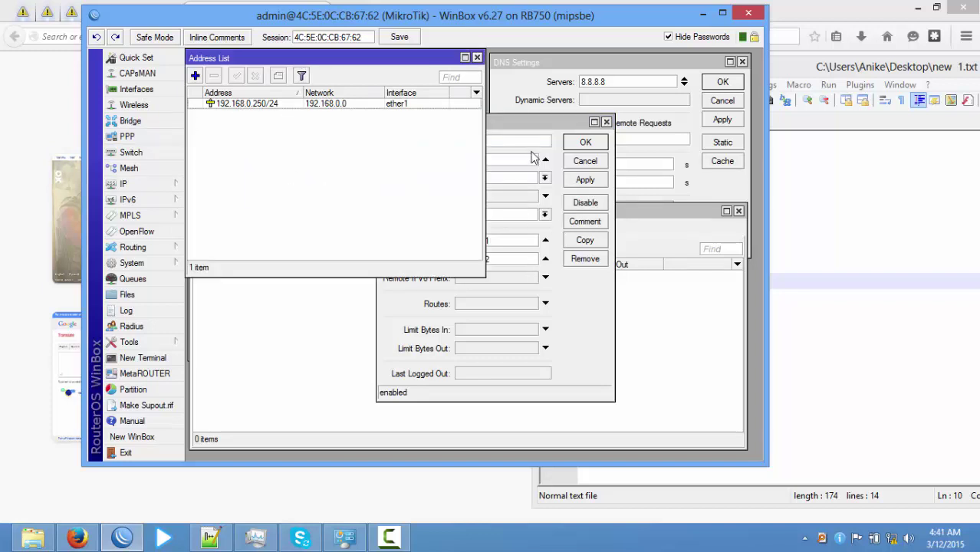
pyautogui.click(545, 127)
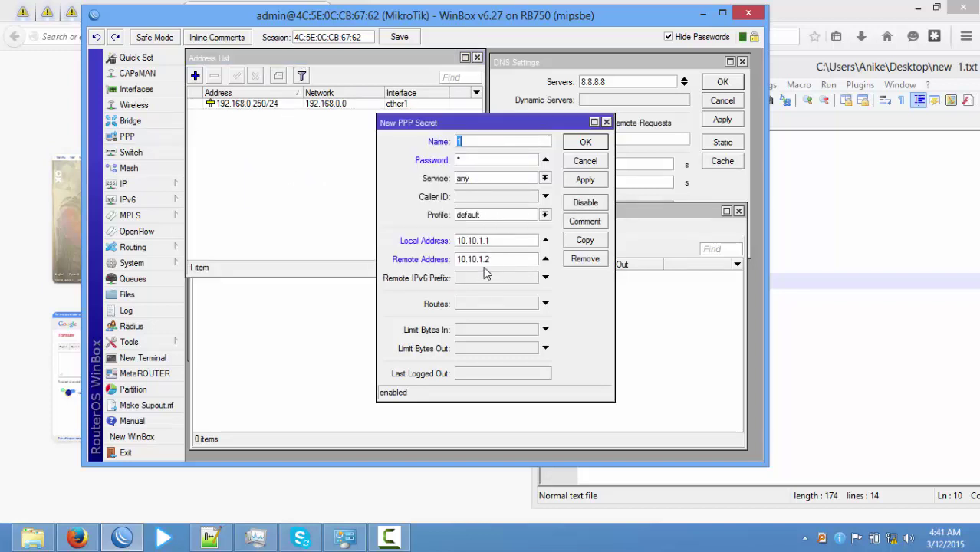
pyautogui.click(496, 262)
pyautogui.doubleClick(487, 261)
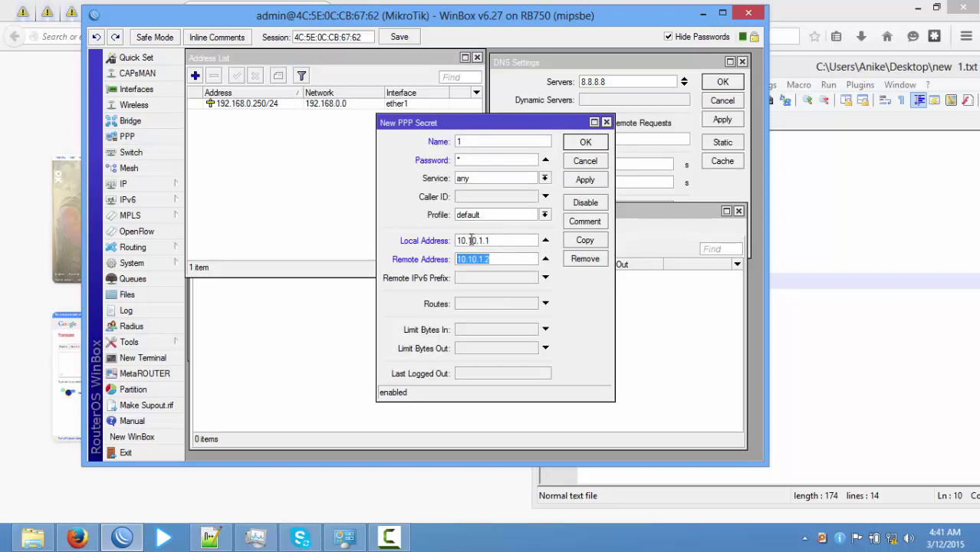
pyautogui.click(504, 240)
pyautogui.doubleClick(505, 240)
pyautogui.doubleClick(506, 260)
pyautogui.moveTo(490, 120); pyautogui.dragTo(463, 173)
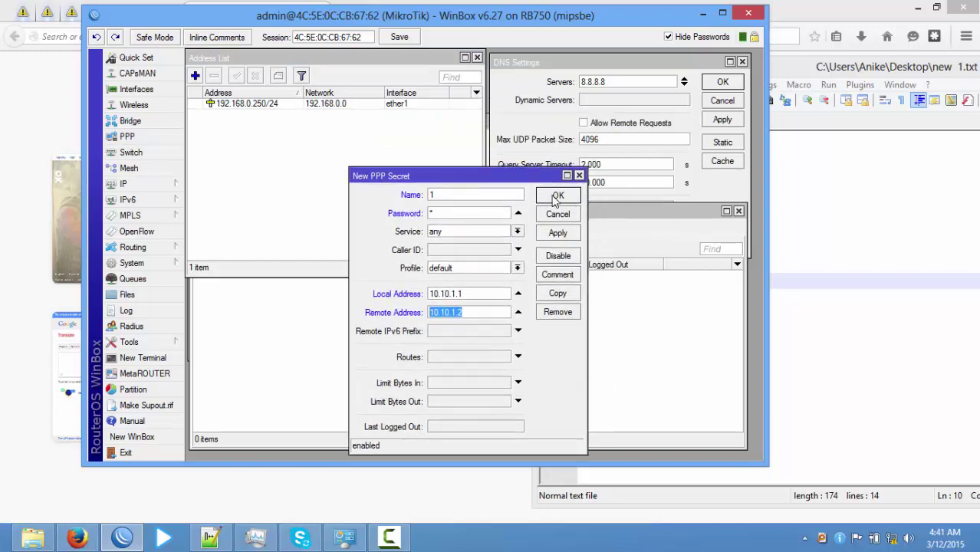
pyautogui.click(557, 195)
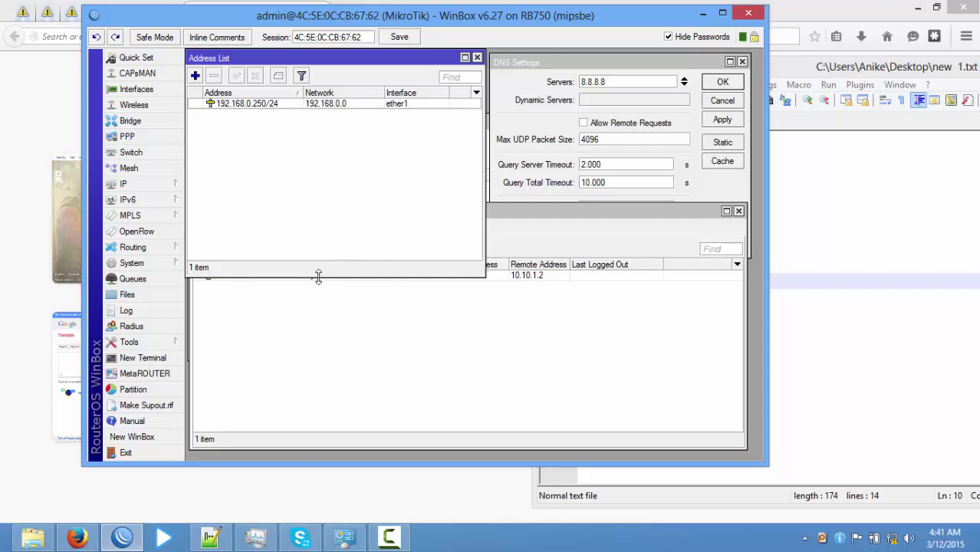
# Look up the Create PPPoE Server step in the task notes.
pyautogui.moveTo(525, 212); pyautogui.dragTo(522, 238)
pyautogui.click(962, 348)
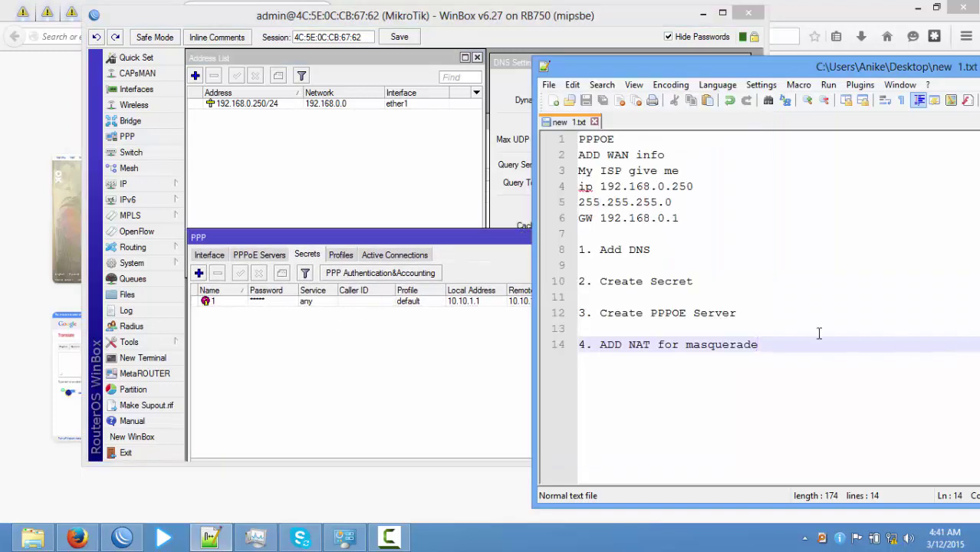
pyautogui.click(689, 313)
pyautogui.moveTo(736, 313); pyautogui.dragTo(566, 319)
pyautogui.click(680, 321)
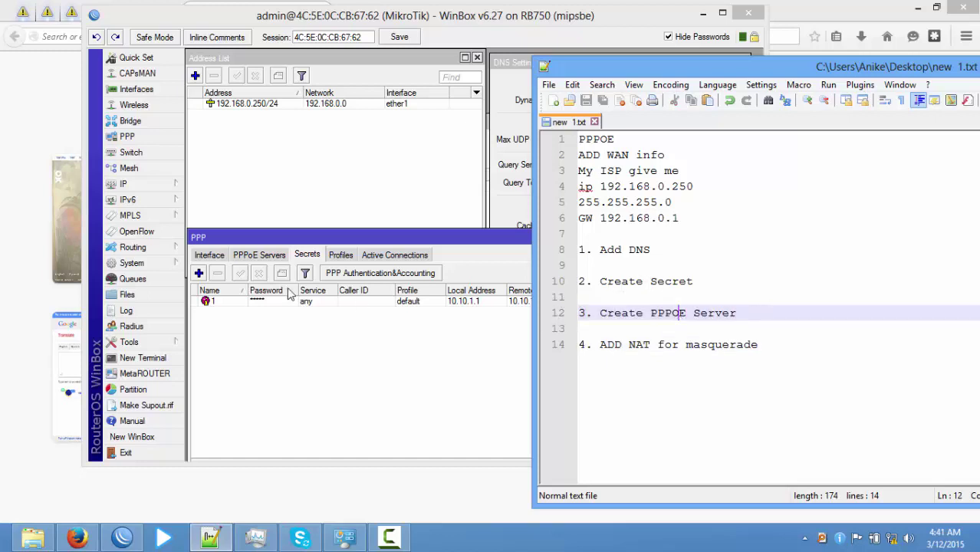
# Add PPPoE server service1 on ether3 with the default profile, checking the interface list.
pyautogui.click(251, 256)
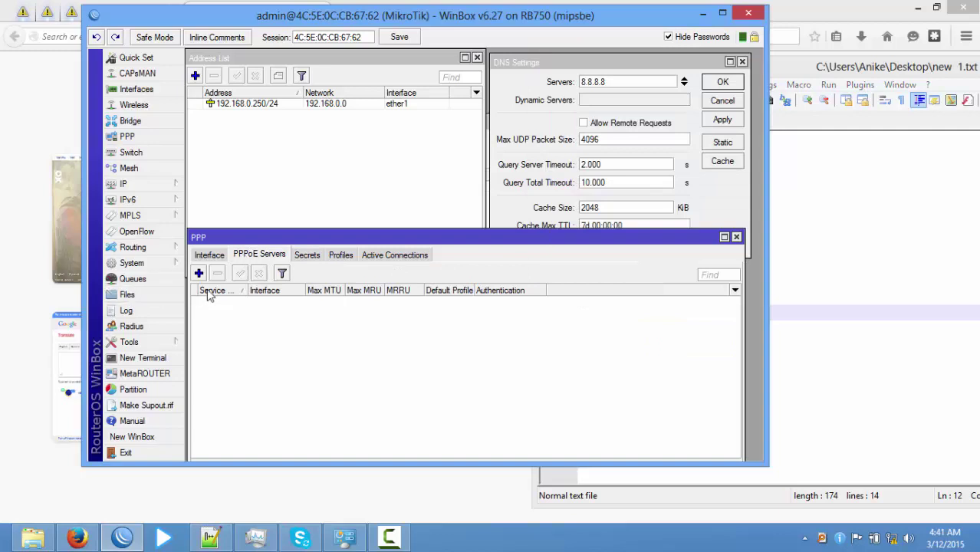
pyautogui.click(198, 273)
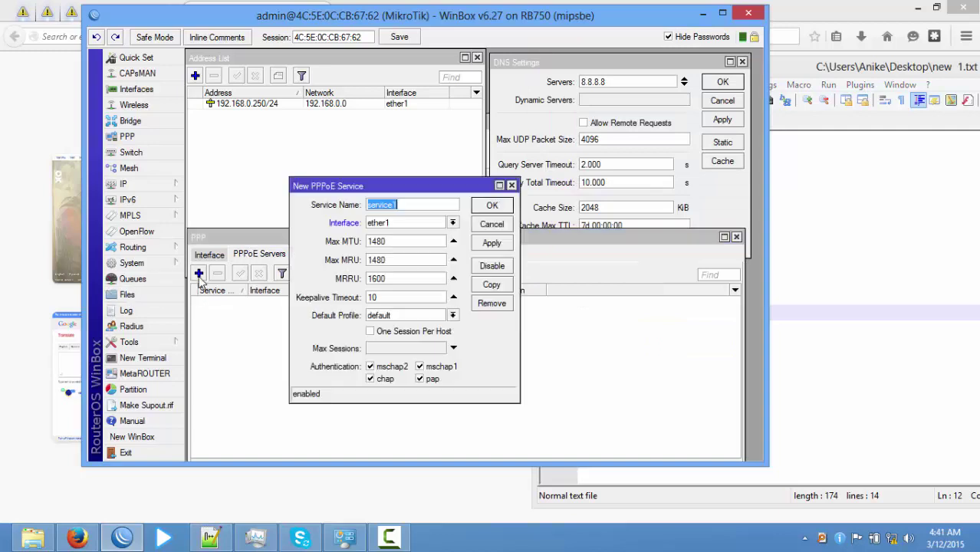
pyautogui.click(452, 222)
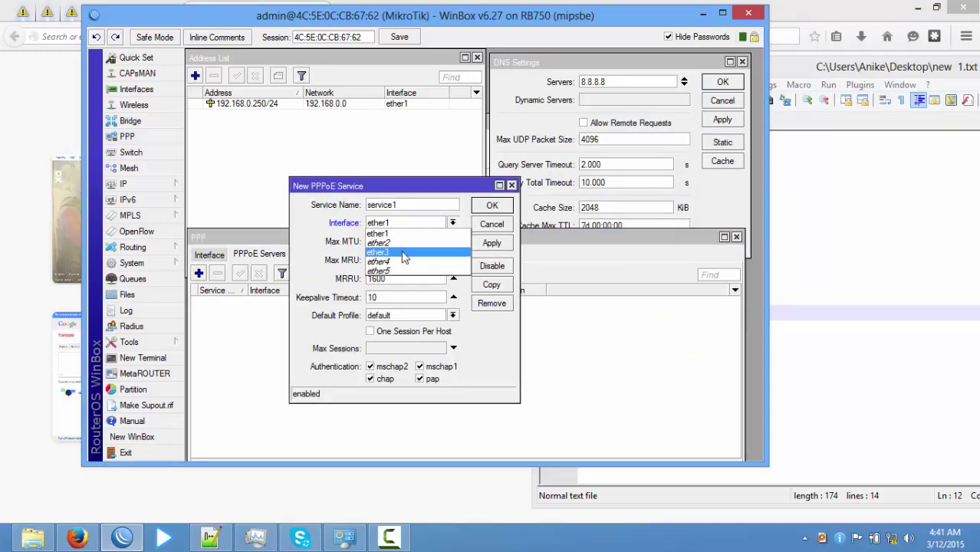
pyautogui.click(403, 255)
pyautogui.click(136, 89)
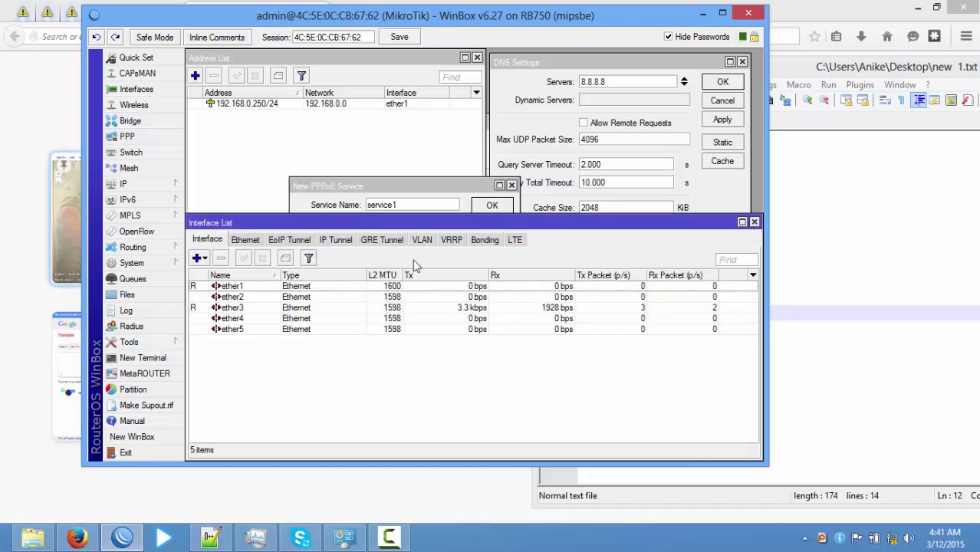
pyautogui.click(381, 292)
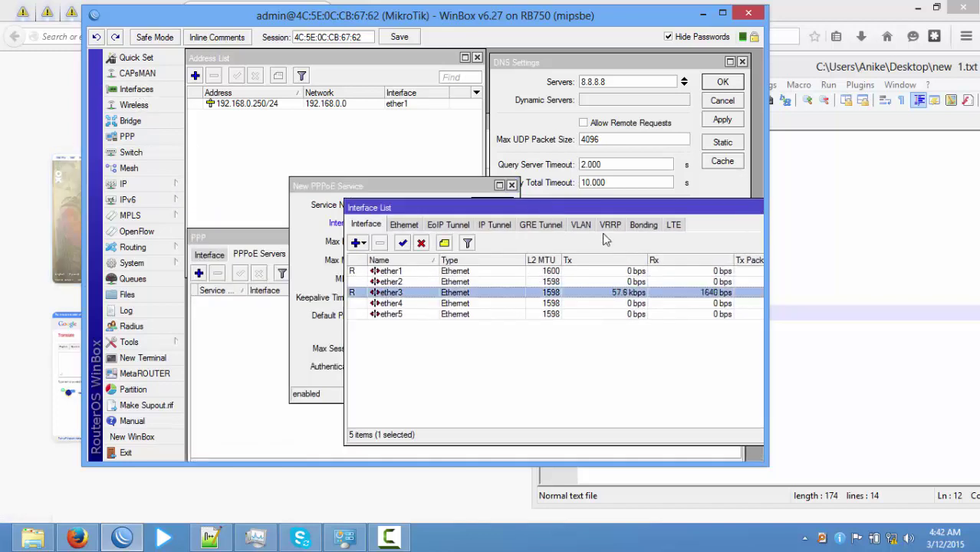
pyautogui.moveTo(529, 213); pyautogui.dragTo(291, 216)
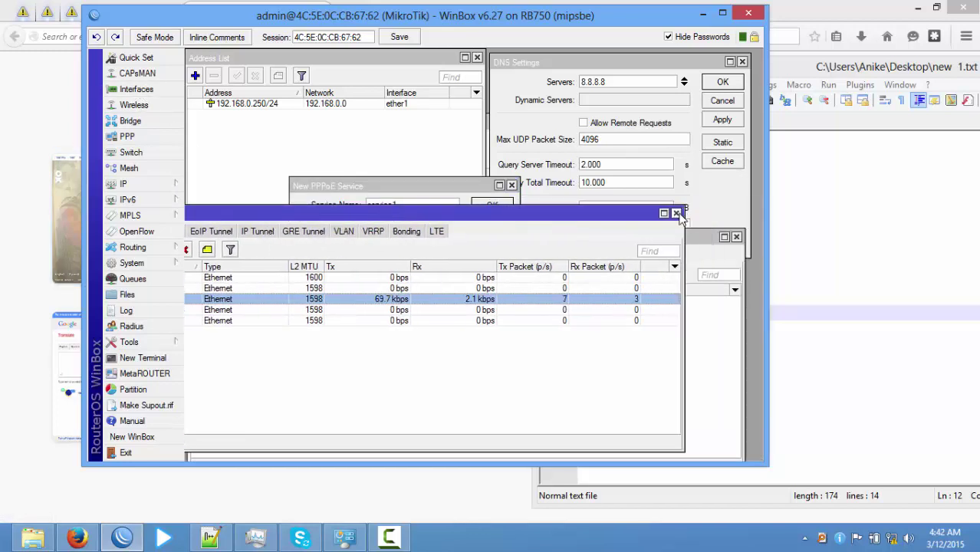
pyautogui.click(680, 213)
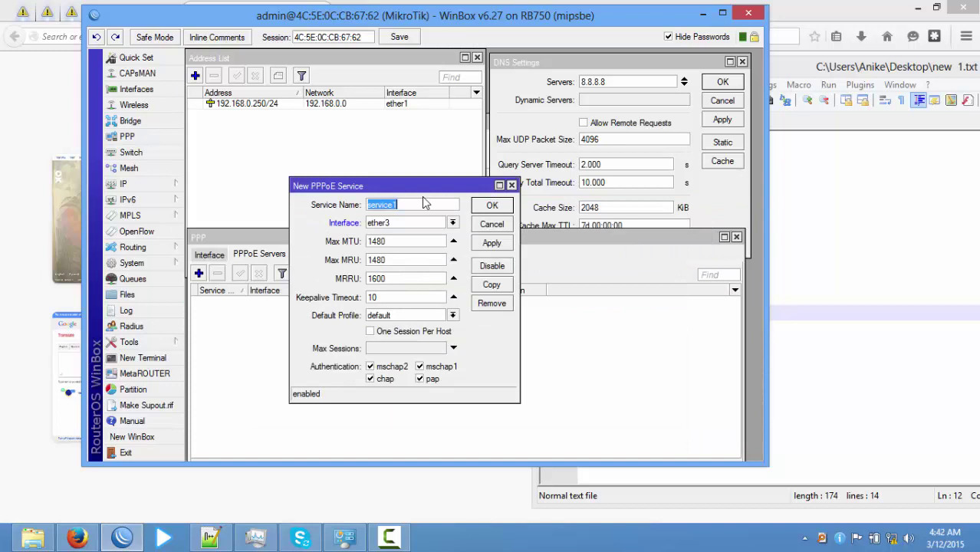
pyautogui.click(491, 207)
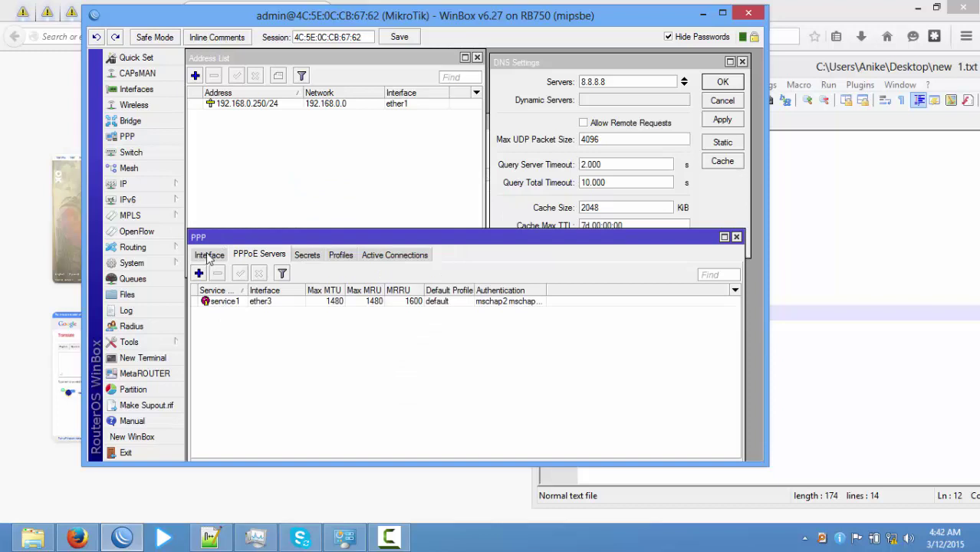
# Delete the existing Broadband Connection from Windows Network Connections.
pyautogui.click(869, 352)
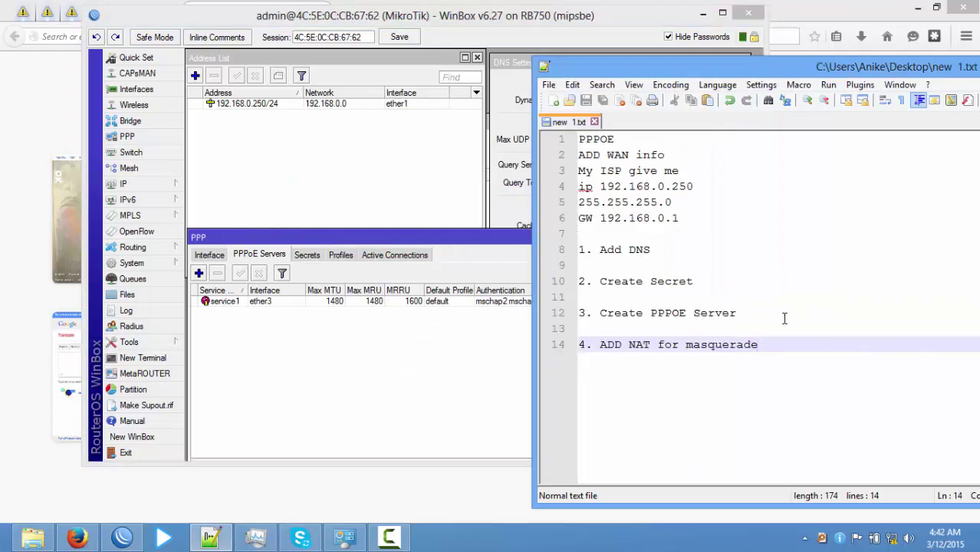
pyautogui.click(345, 539)
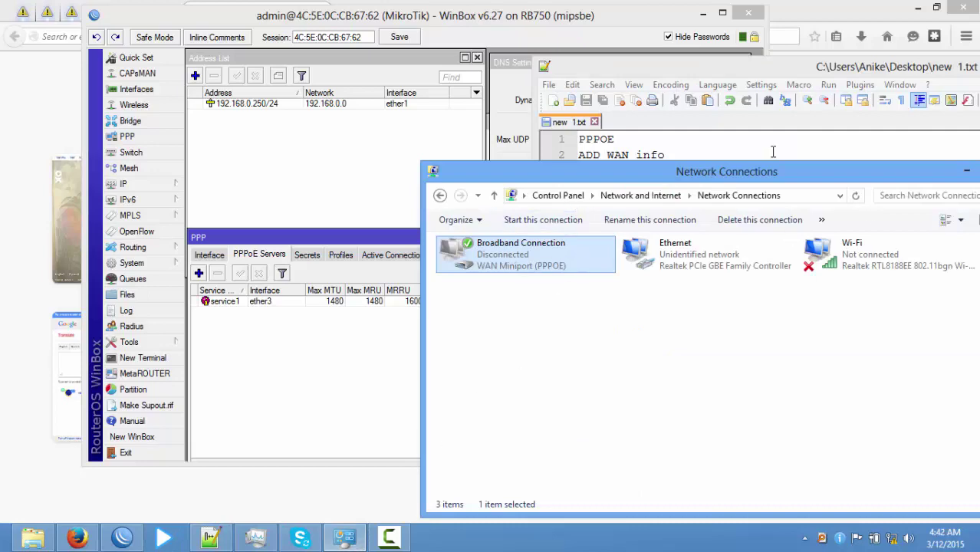
pyautogui.moveTo(762, 183); pyautogui.dragTo(587, 131)
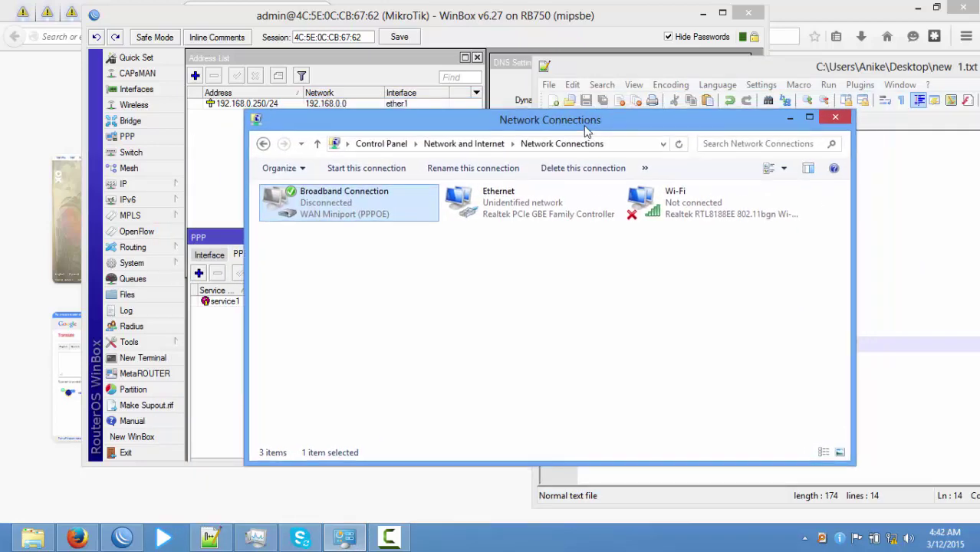
pyautogui.moveTo(376, 126); pyautogui.dragTo(394, 174)
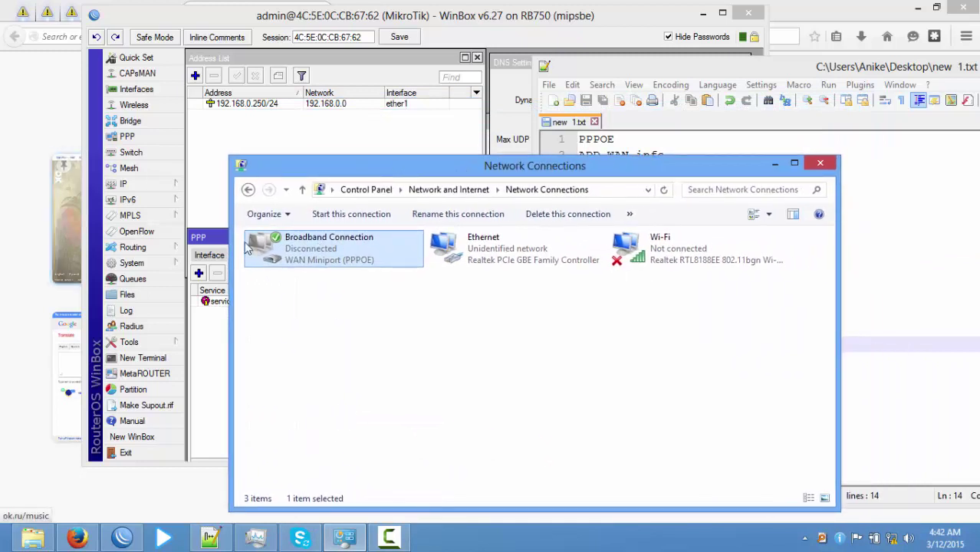
pyautogui.rightClick(363, 249)
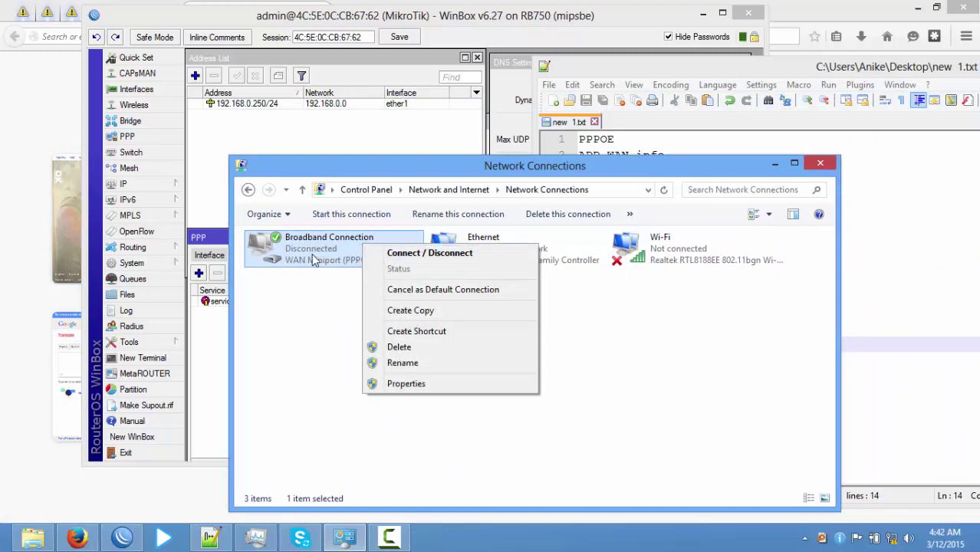
pyautogui.click(400, 346)
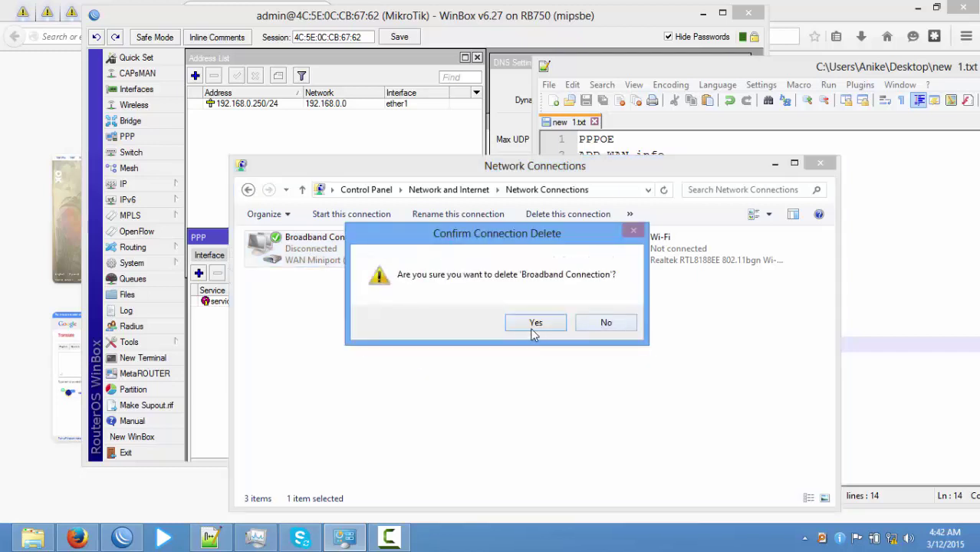
pyautogui.click(534, 322)
# Begin a broadband PPPoE connection with user name and password, then cancel and close the window.
pyautogui.click(302, 189)
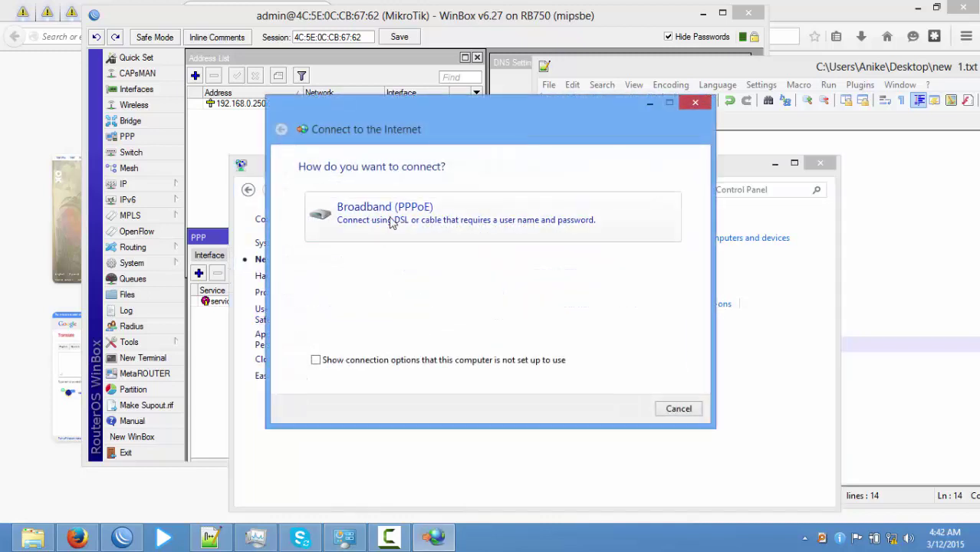
pyautogui.click(381, 221)
pyautogui.write('1')
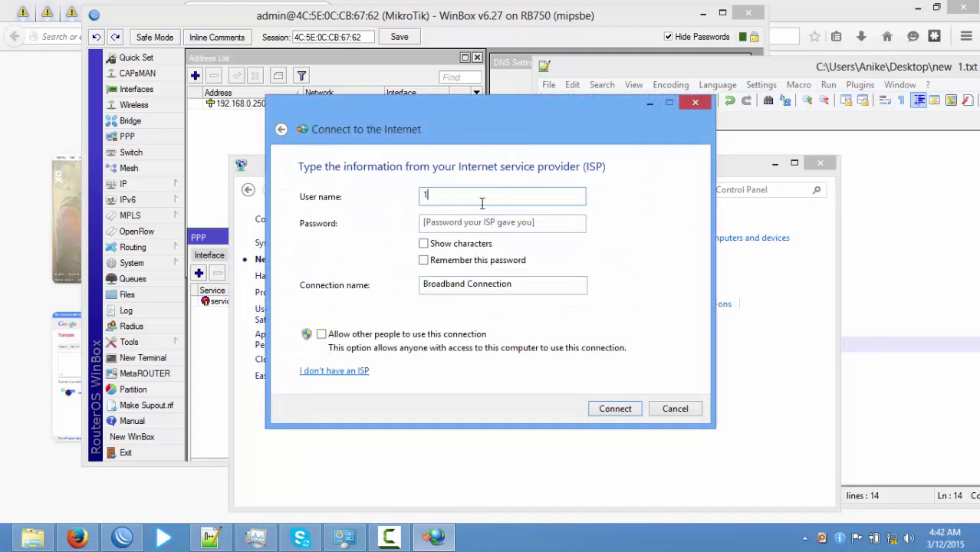
pyautogui.press('Tab')
pyautogui.write('1')
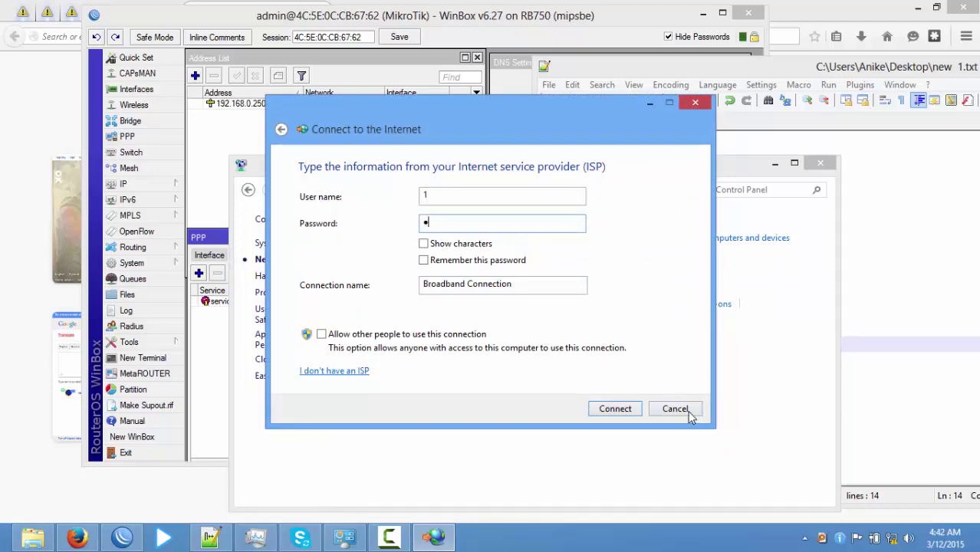
pyautogui.click(674, 408)
pyautogui.click(820, 163)
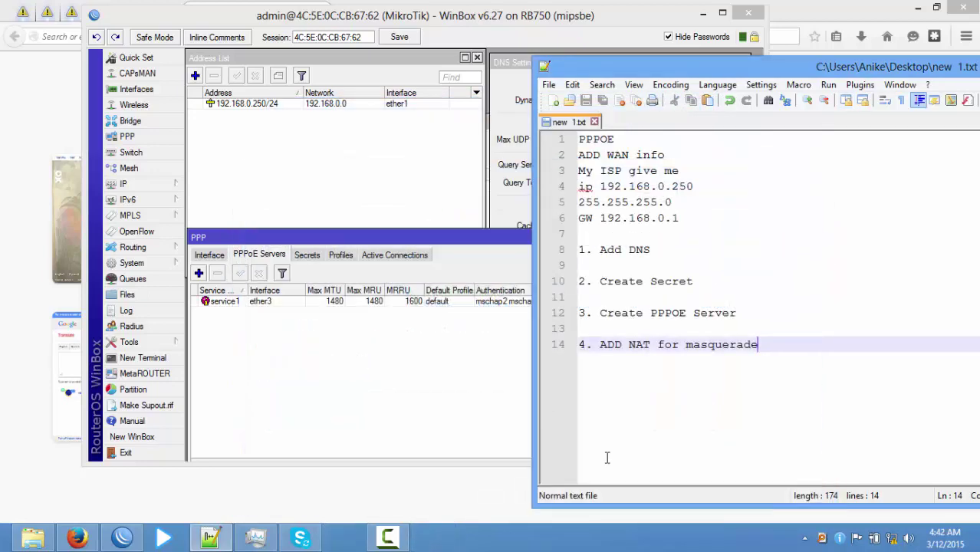
# From the Network and Sharing Center, start a new Broadband (PPPoE) internet connection.
pyautogui.rightClick(890, 537)
pyautogui.click(889, 525)
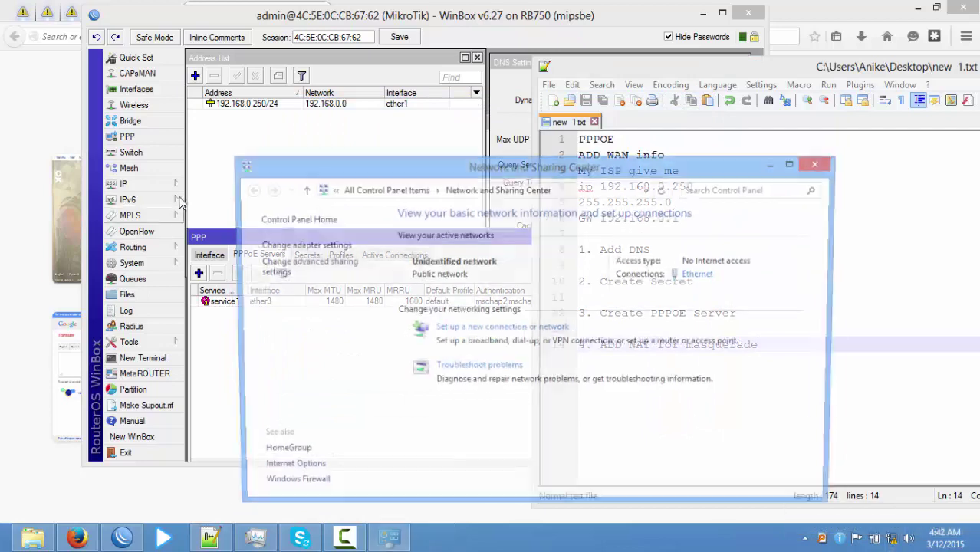
pyautogui.click(483, 328)
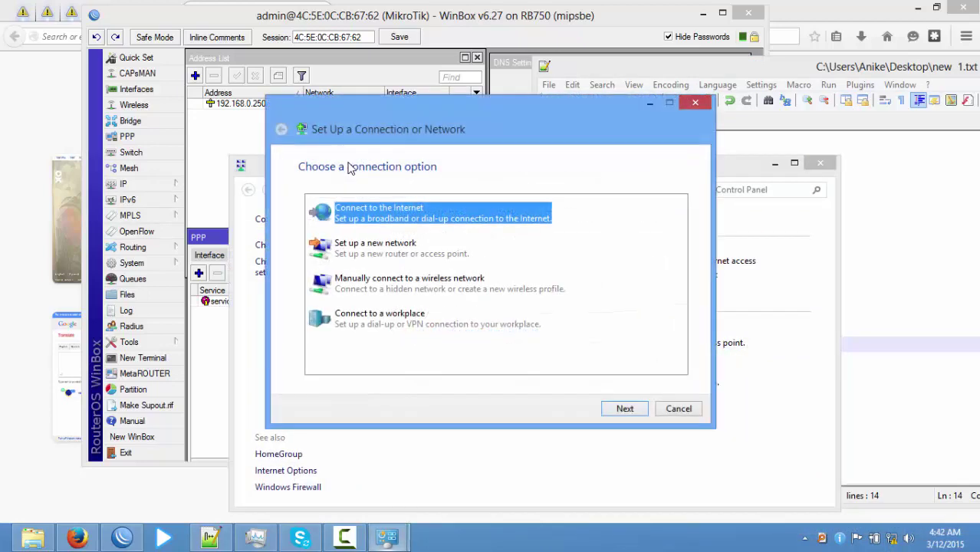
pyautogui.doubleClick(389, 218)
pyautogui.click(389, 217)
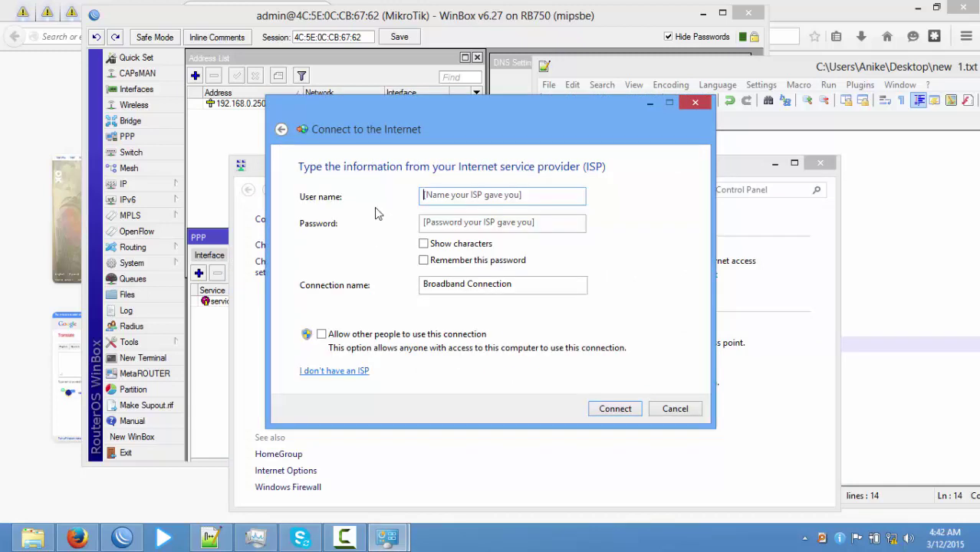
# Enter the PPPoE account's user name and password with characters shown, and connect.
pyautogui.click(445, 196)
pyautogui.write('1')
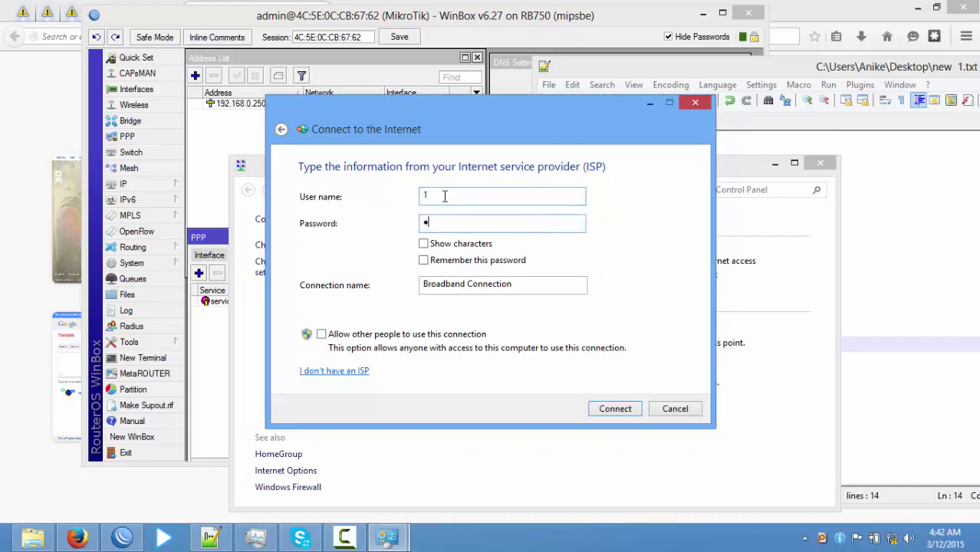
pyautogui.click(431, 246)
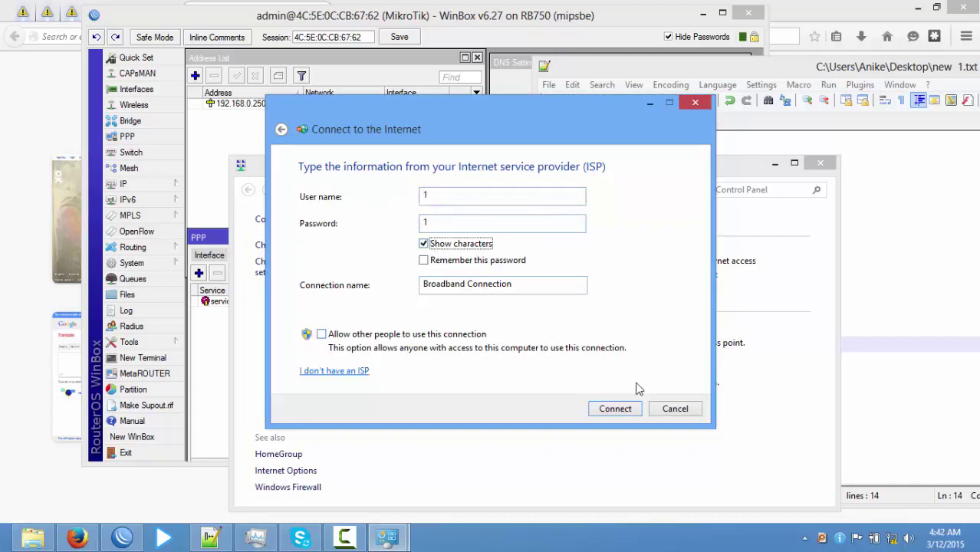
pyautogui.click(616, 408)
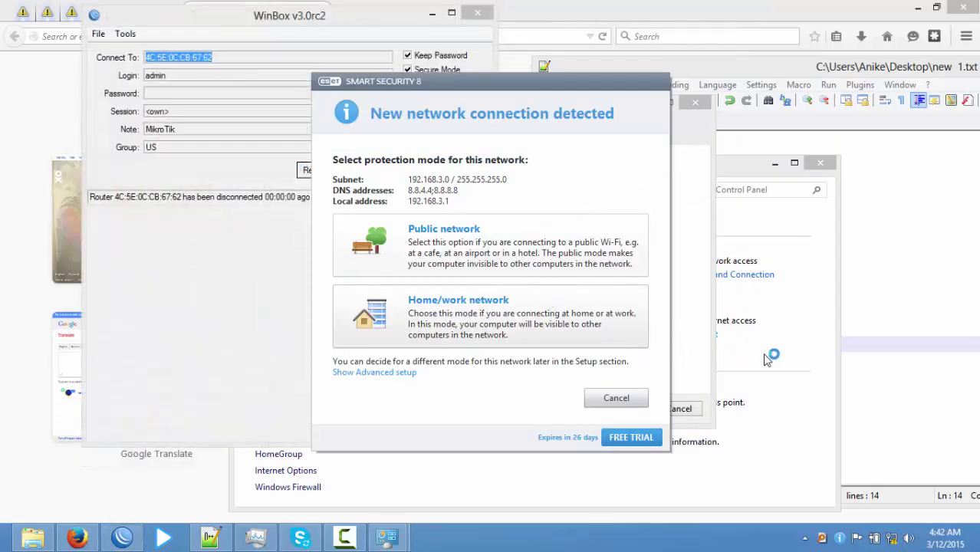
# Bring the connection wizard back to the front and cancel the internet connection test.
pyautogui.click(388, 539)
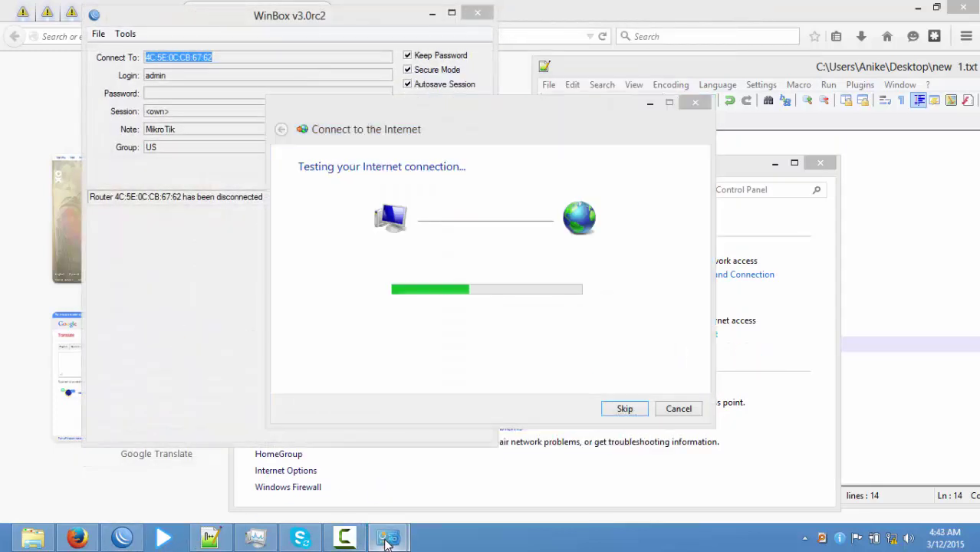
pyautogui.moveTo(387, 539)
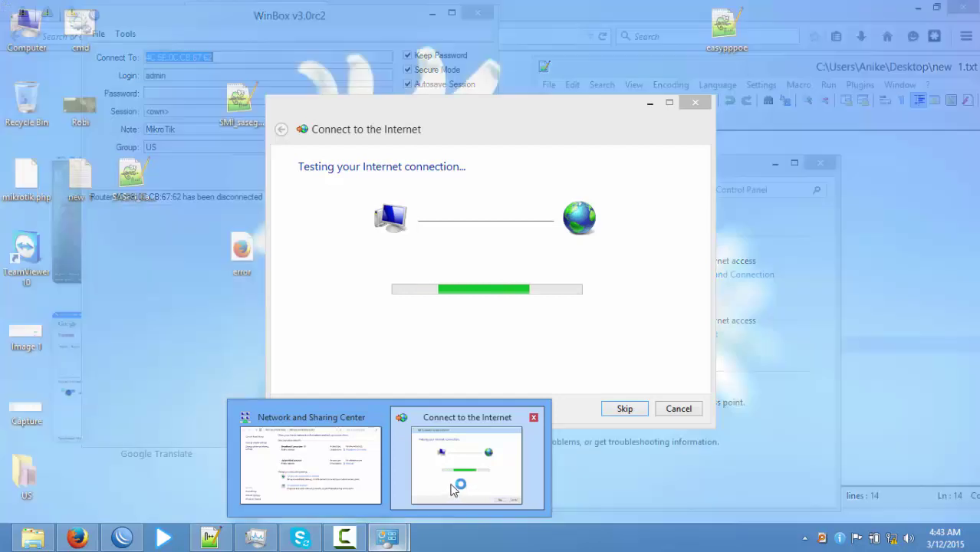
pyautogui.click(452, 488)
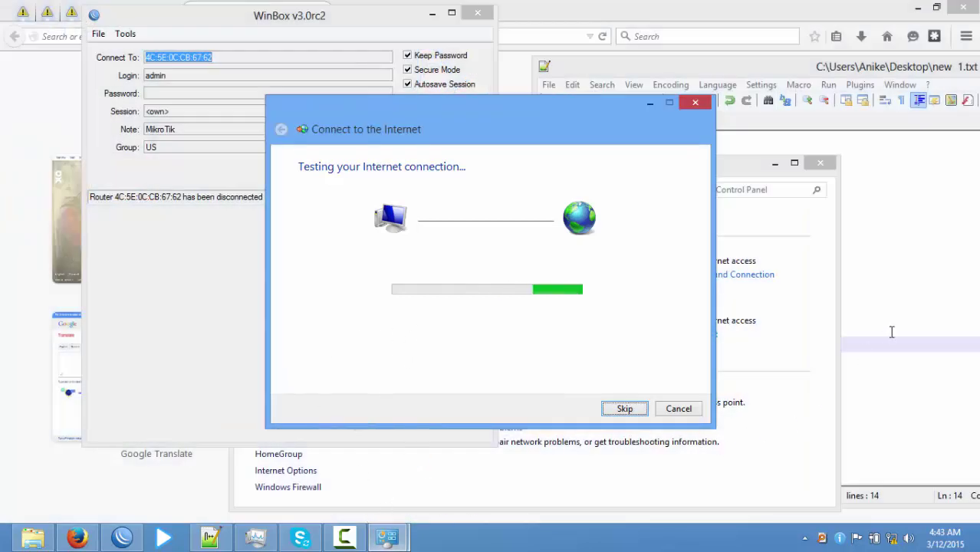
pyautogui.moveTo(387, 539)
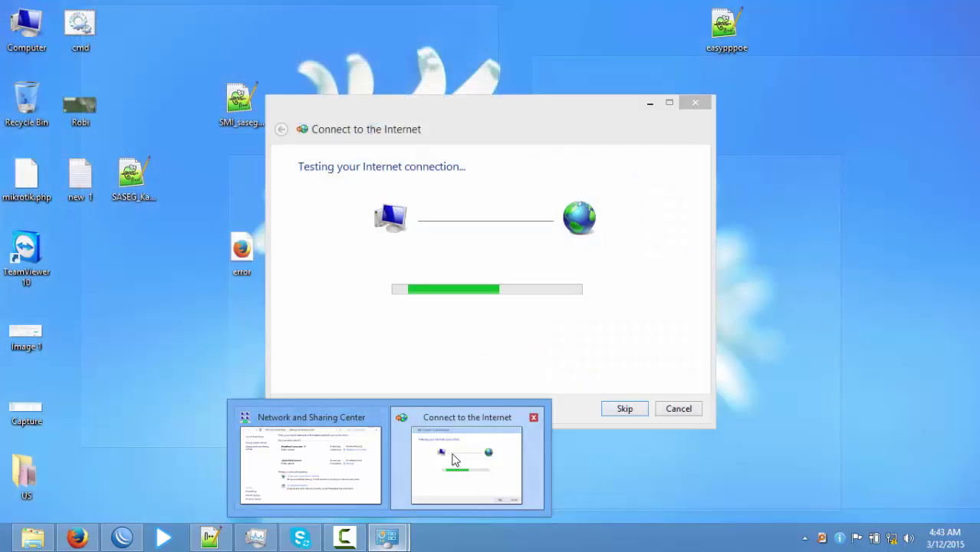
pyautogui.click(456, 460)
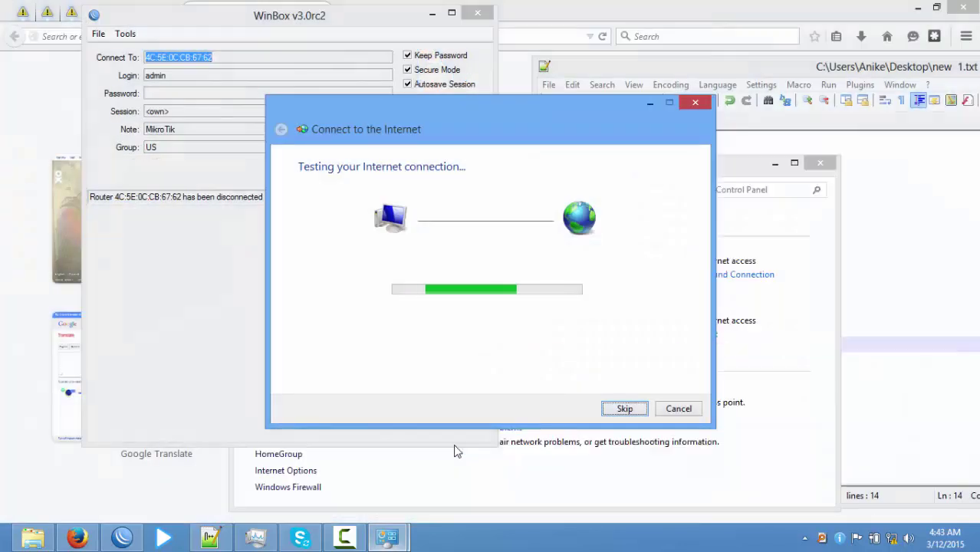
pyautogui.click(679, 409)
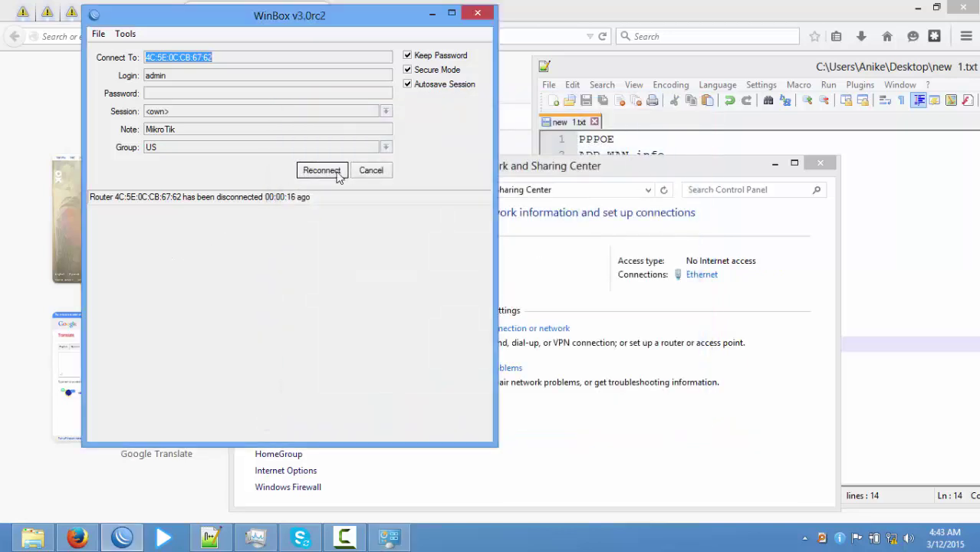
# Reconnect WinBox to the router and open IP Firewall to begin a NAT rule.
pyautogui.click(328, 171)
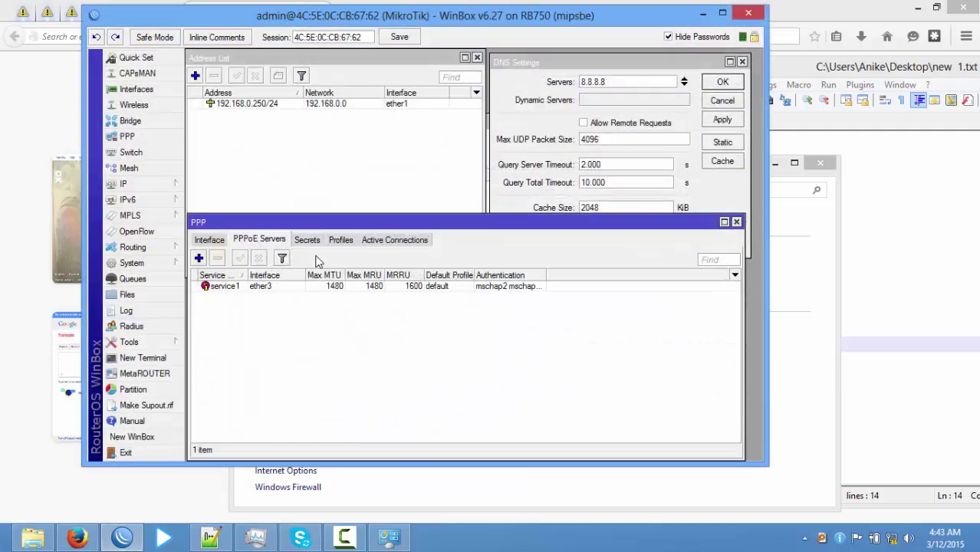
pyautogui.click(130, 184)
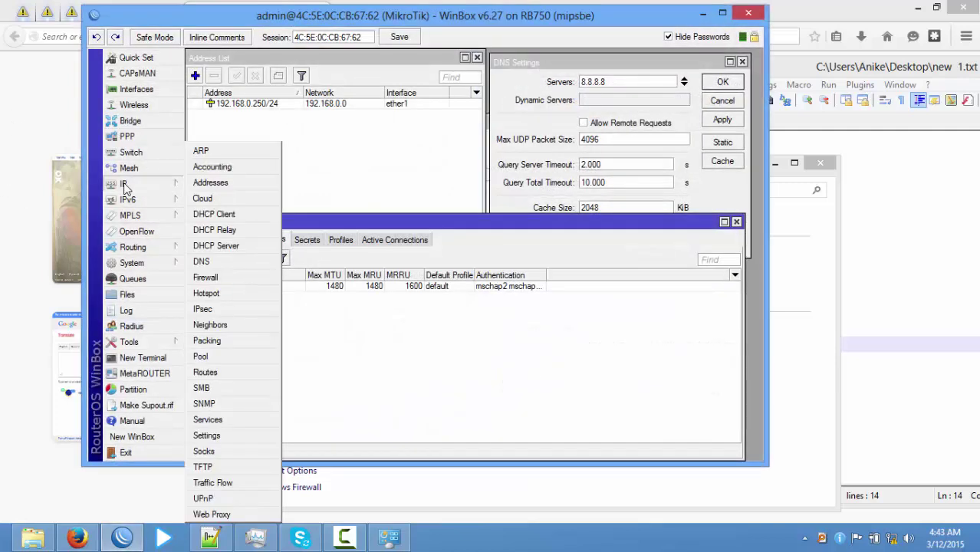
pyautogui.click(221, 277)
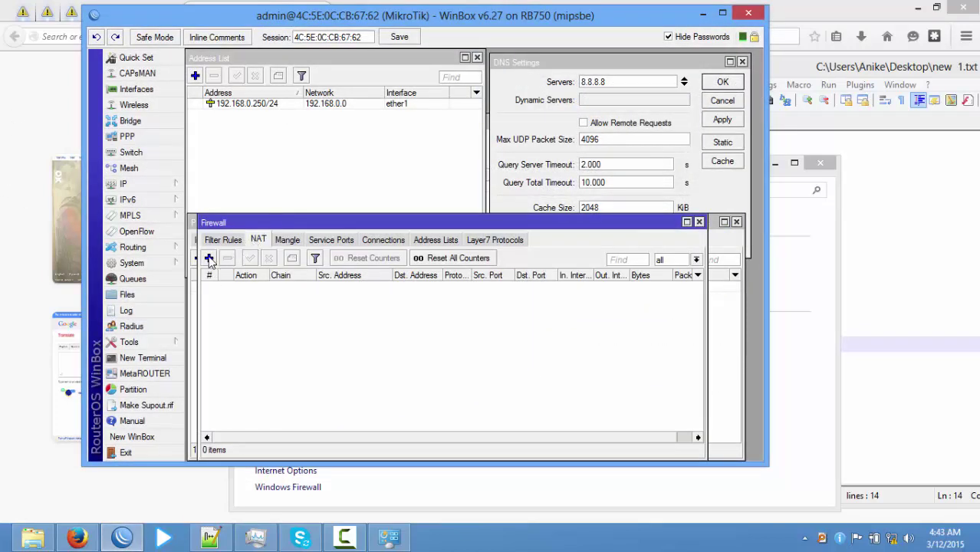
pyautogui.click(209, 259)
pyautogui.click(469, 115)
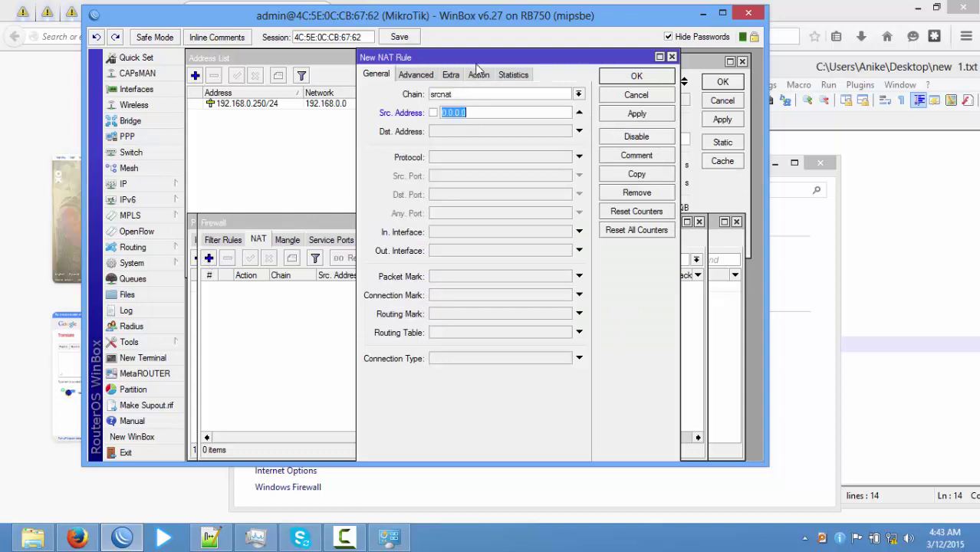
pyautogui.moveTo(460, 57); pyautogui.dragTo(429, 247)
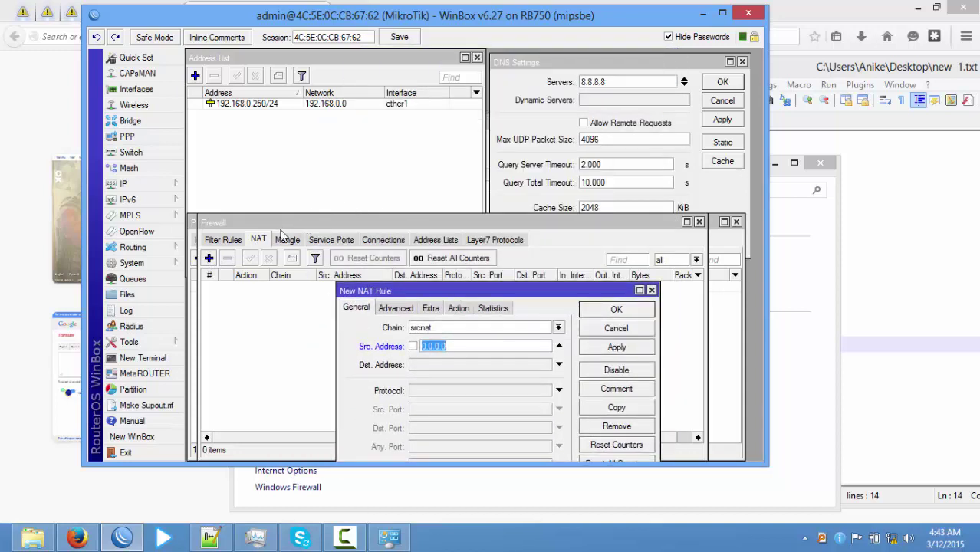
pyautogui.moveTo(280, 230); pyautogui.dragTo(345, 260)
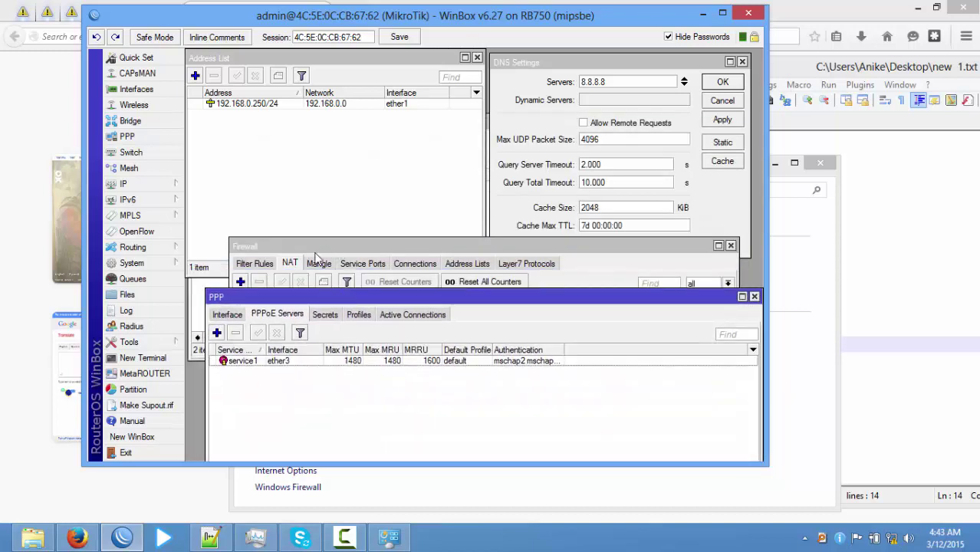
pyautogui.moveTo(307, 303); pyautogui.dragTo(292, 126)
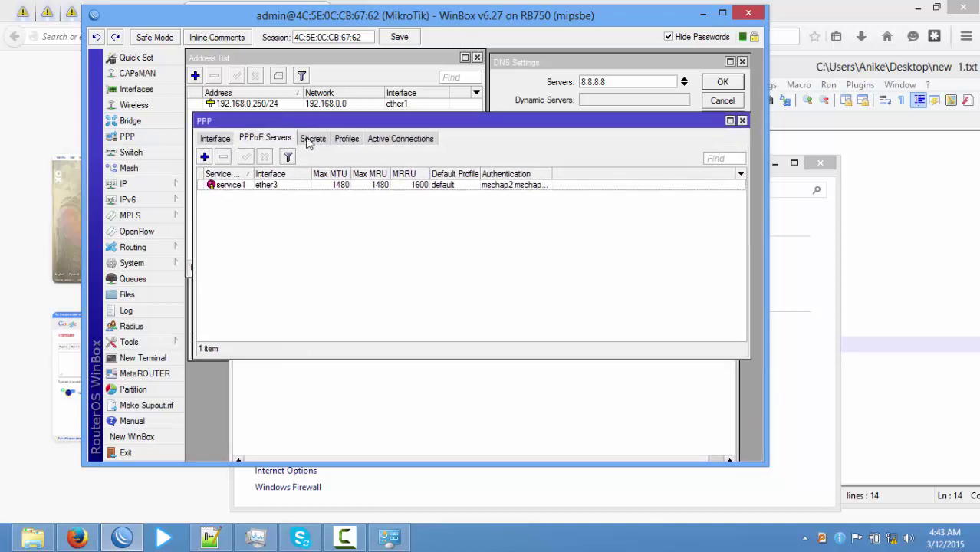
# Copy remote address 10.10.1.2 from PPP secret 1, then open a new srcnat NAT rule.
pyautogui.click(312, 139)
pyautogui.click(420, 365)
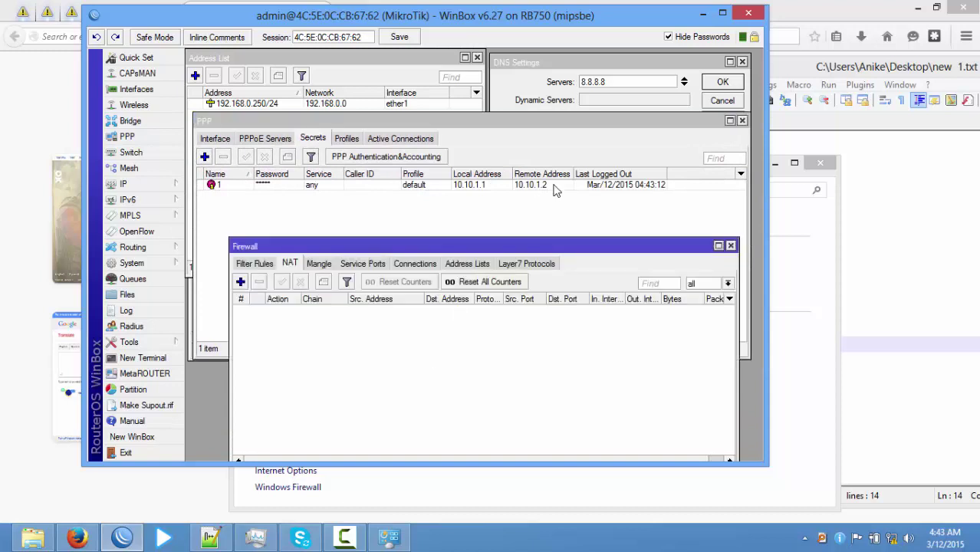
pyautogui.click(557, 190)
pyautogui.doubleClick(546, 189)
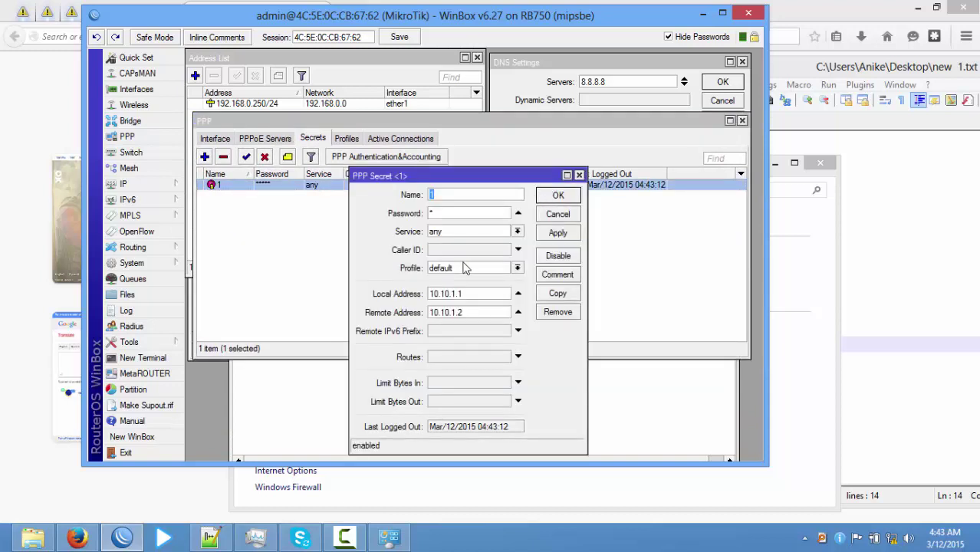
pyautogui.moveTo(433, 313); pyautogui.dragTo(506, 310)
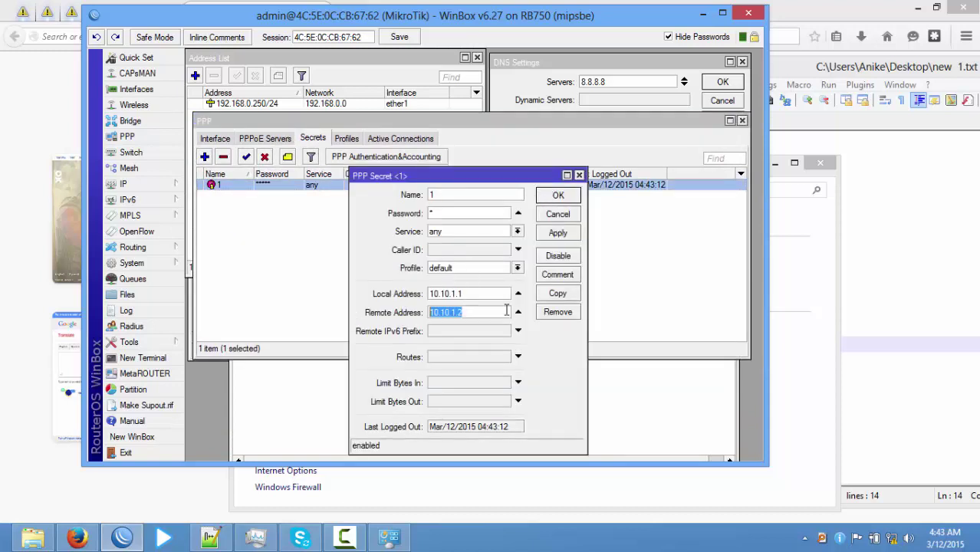
pyautogui.rightClick(448, 310)
pyautogui.click(472, 331)
pyautogui.click(569, 197)
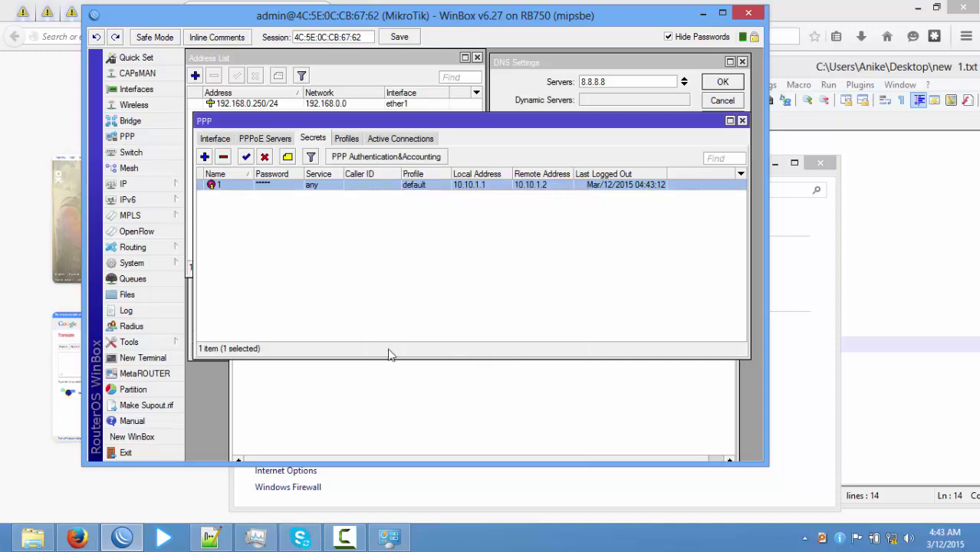
pyautogui.click(445, 420)
pyautogui.click(241, 283)
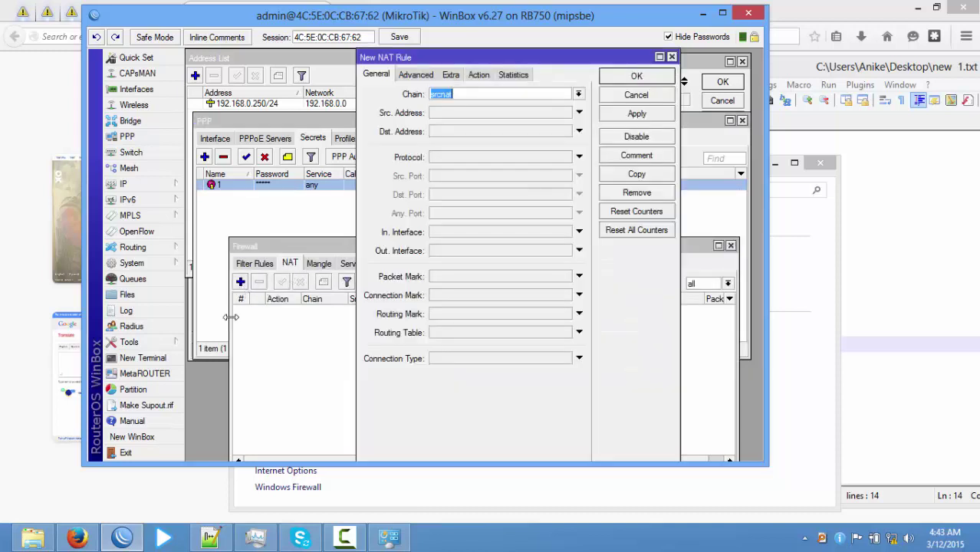
# Paste 10.10.1.2 into the new NAT rule's Src. Address field.
pyautogui.click(463, 113)
pyautogui.rightClick(476, 114)
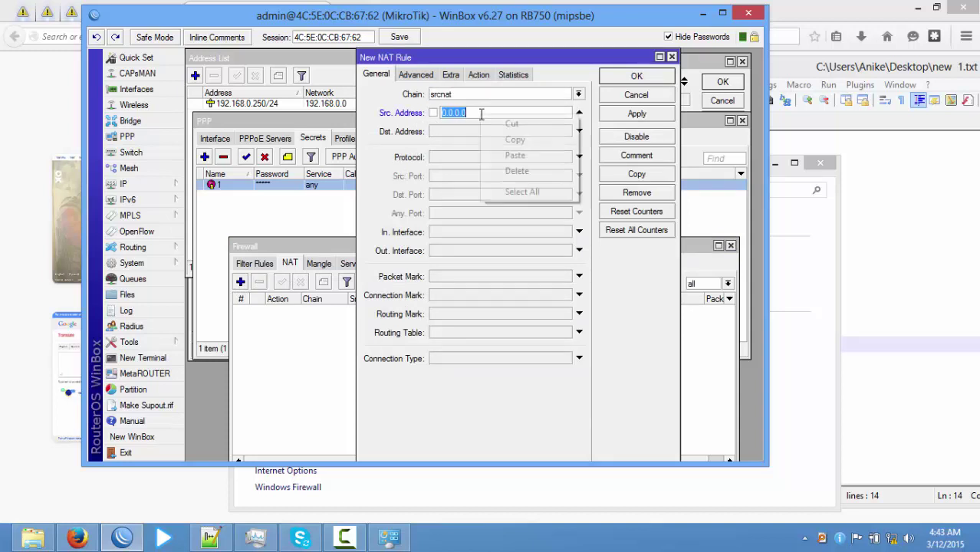
pyautogui.click(516, 155)
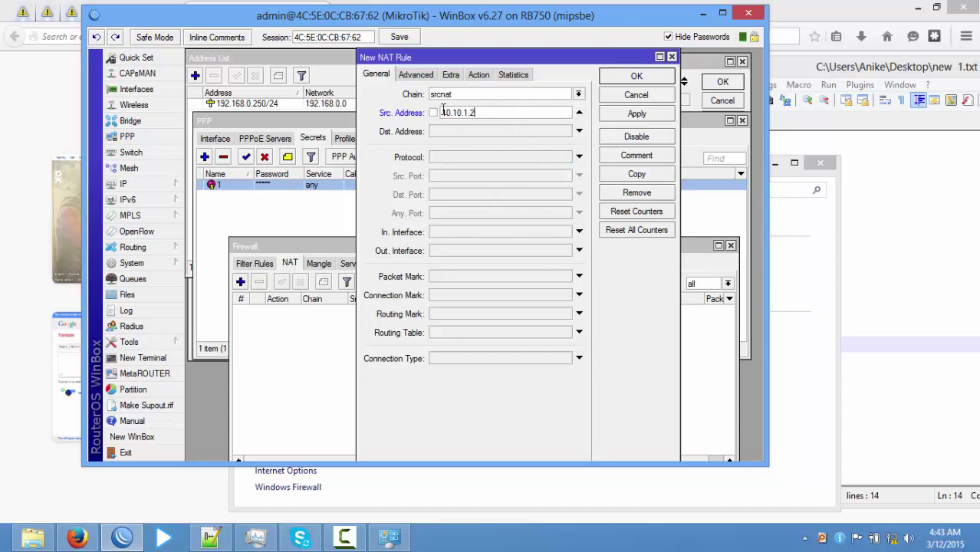
# Set the rule's action to masquerade and save the rule.
pyautogui.click(480, 76)
pyautogui.click(468, 93)
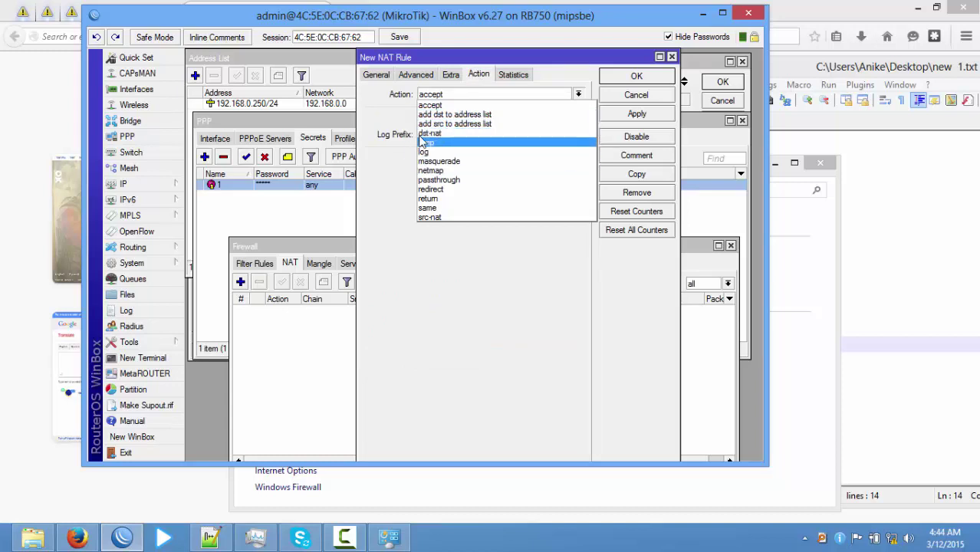
pyautogui.click(449, 161)
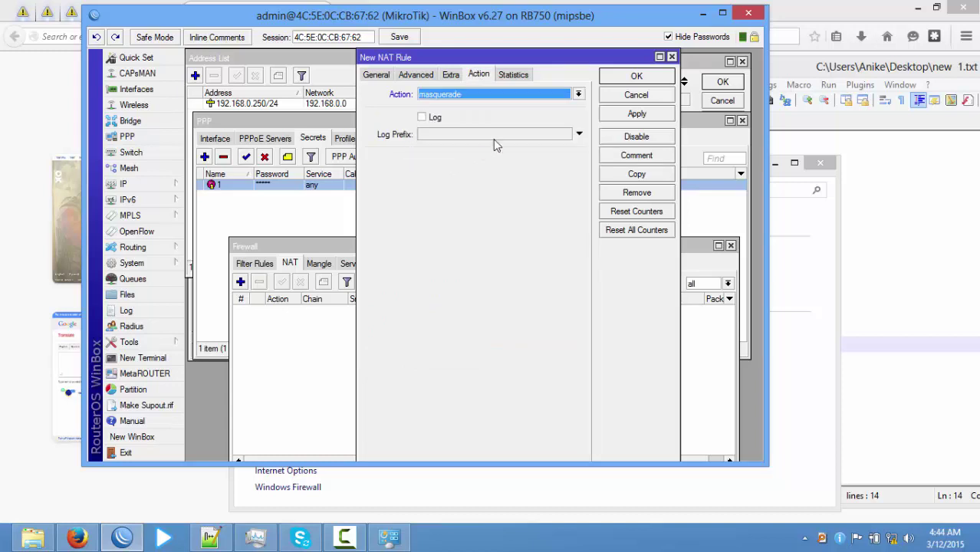
pyautogui.click(637, 76)
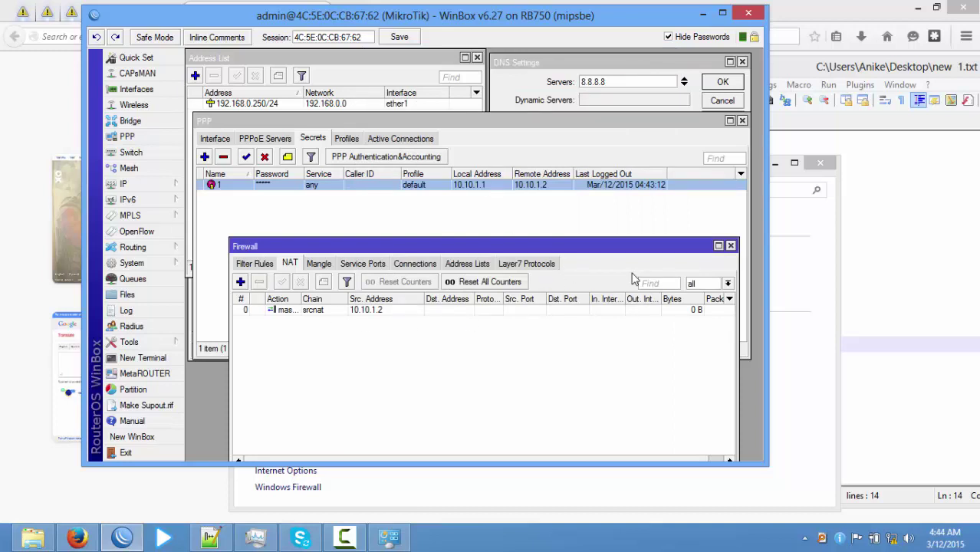
pyautogui.moveTo(567, 251); pyautogui.dragTo(540, 224)
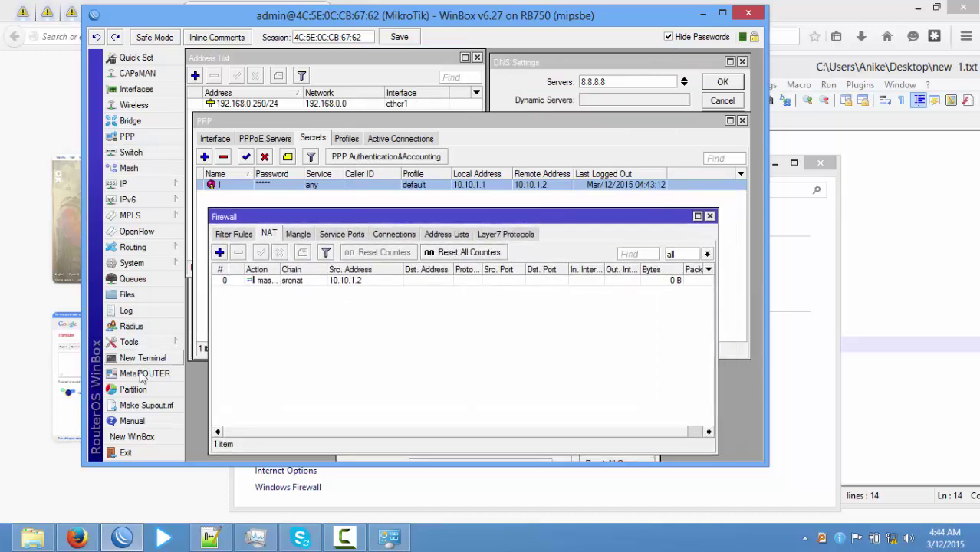
# From Network and Sharing Center, start a new Broadband (PPPoE) Internet connection.
pyautogui.click(891, 537)
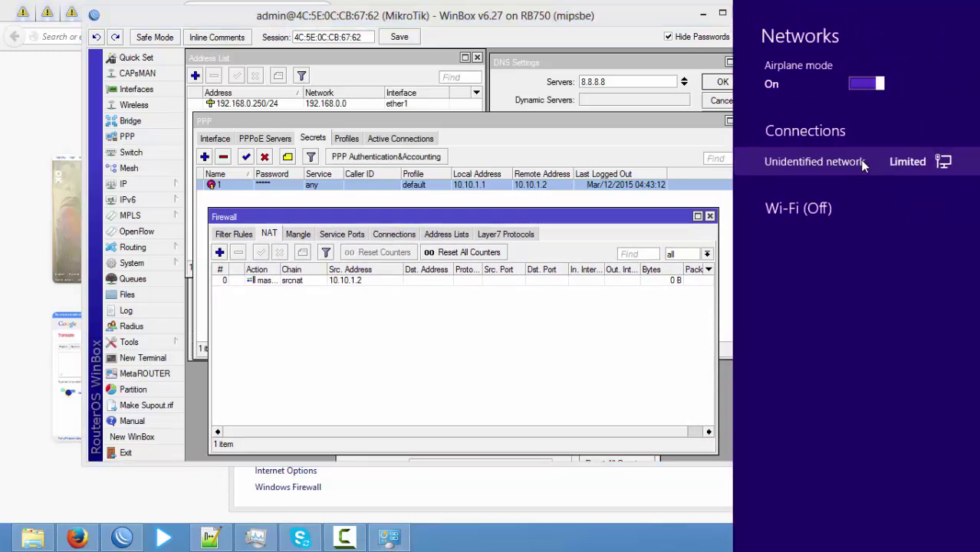
pyautogui.click(690, 543)
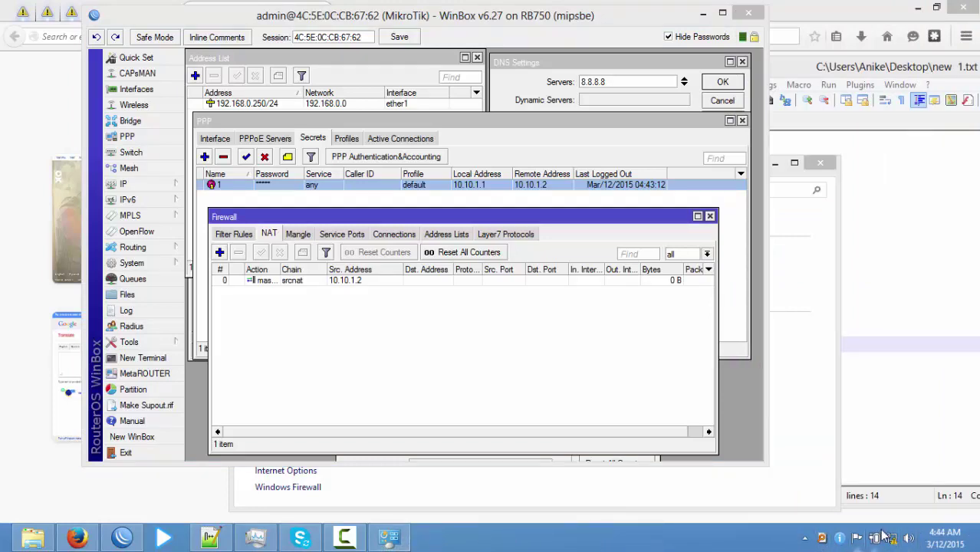
pyautogui.rightClick(891, 537)
pyautogui.click(881, 526)
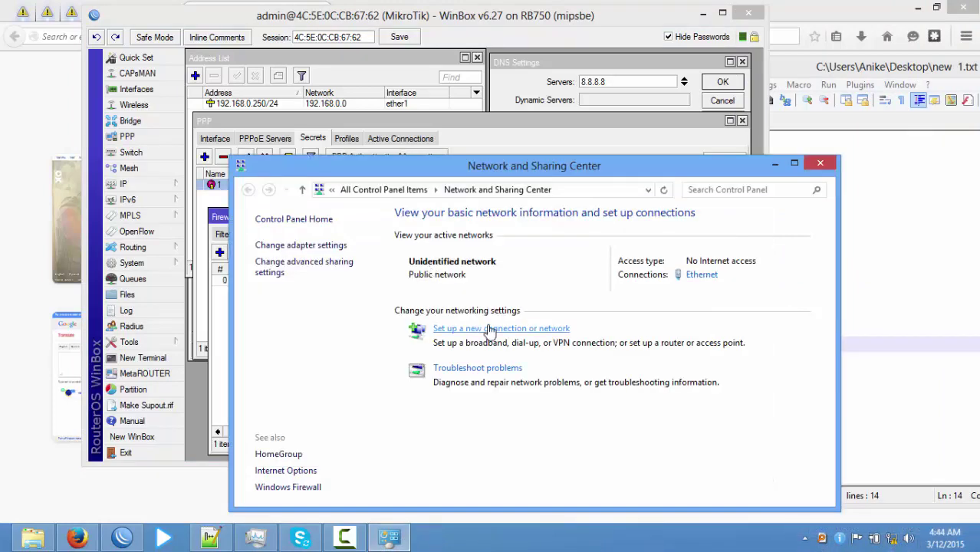
pyautogui.click(487, 328)
pyautogui.doubleClick(434, 224)
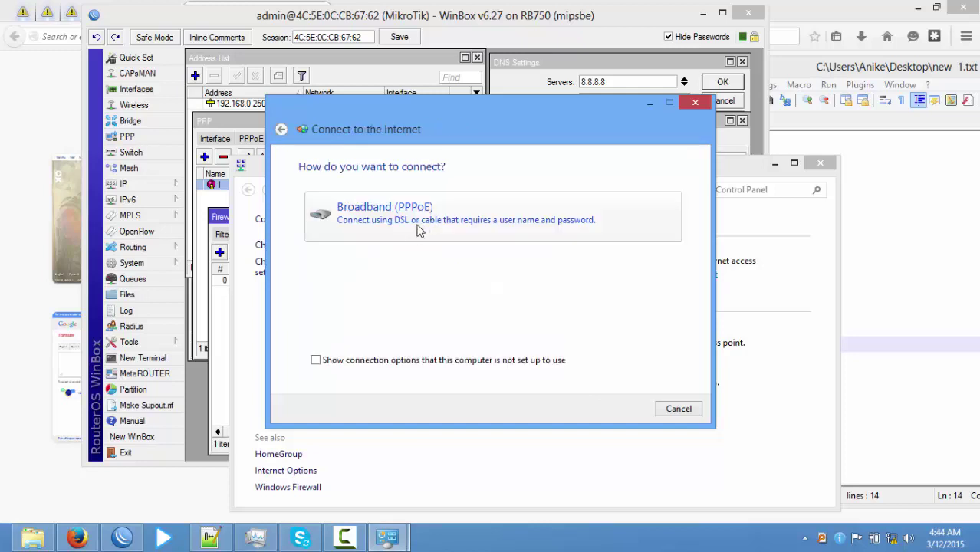
pyautogui.click(419, 228)
# Enter the PPPoE secret's user name and password, then connect.
pyautogui.write('1')
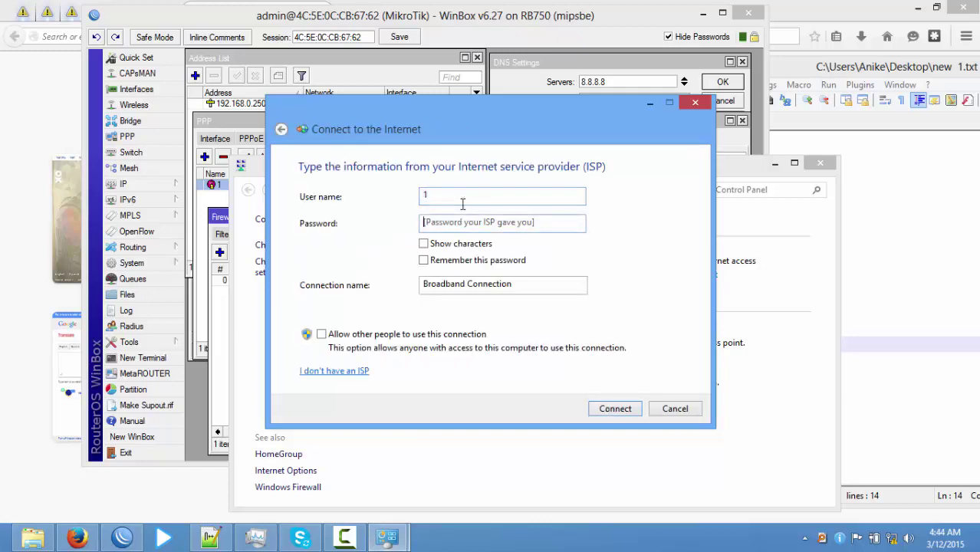
pyautogui.press('Tab')
pyautogui.write('1')
pyautogui.click(458, 245)
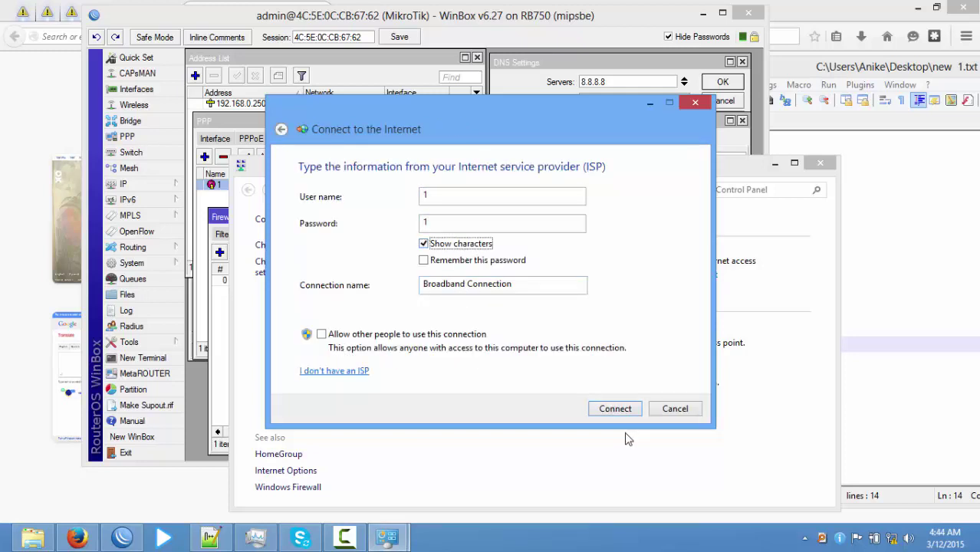
pyautogui.click(630, 408)
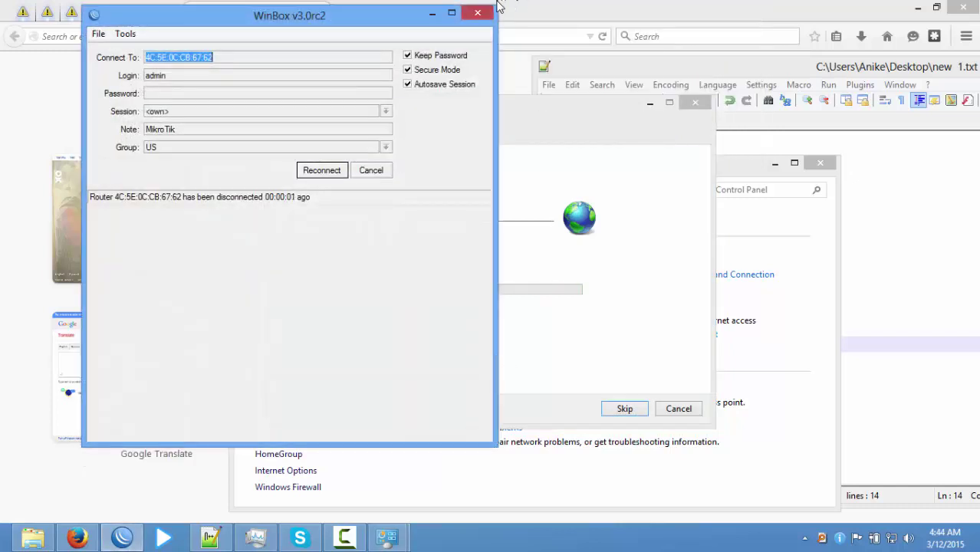
# Close the WinBox login and connection dialogs, then search Google for 'test' in Firefox.
pyautogui.click(477, 12)
pyautogui.click(253, 19)
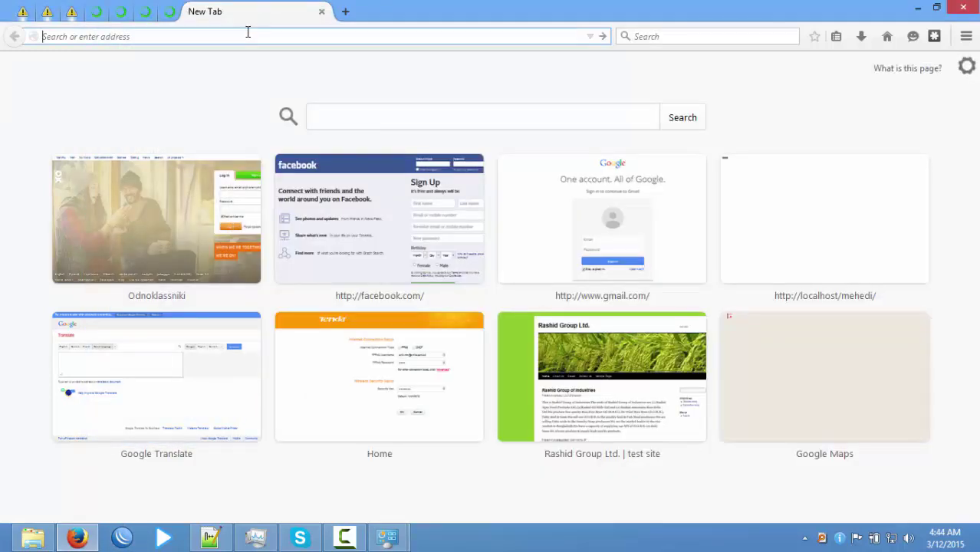
pyautogui.write('test')
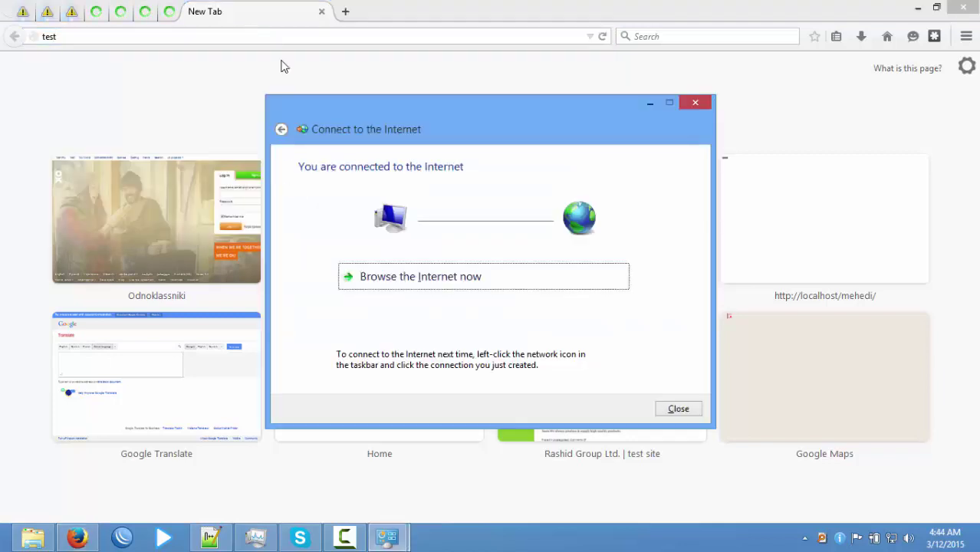
pyautogui.click(694, 410)
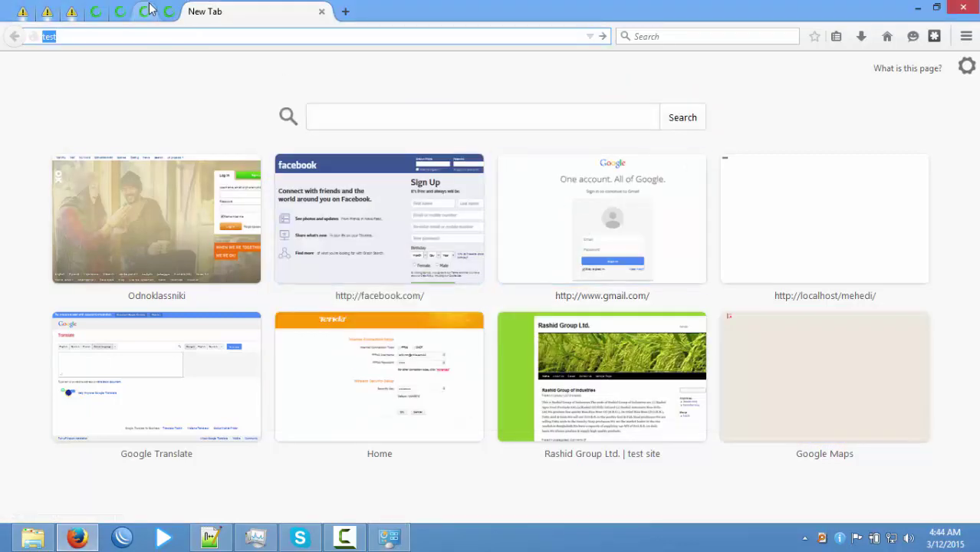
pyautogui.click(162, 37)
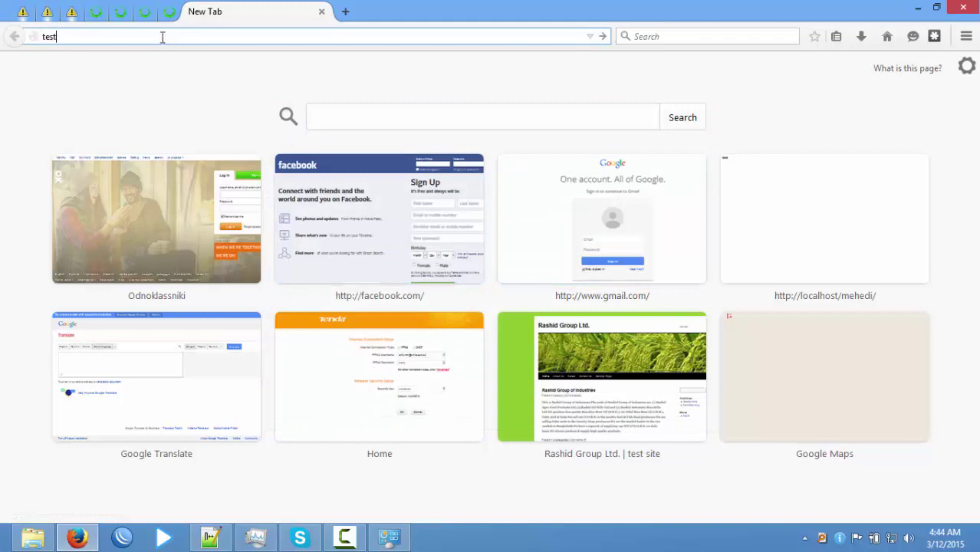
pyautogui.press('Return')
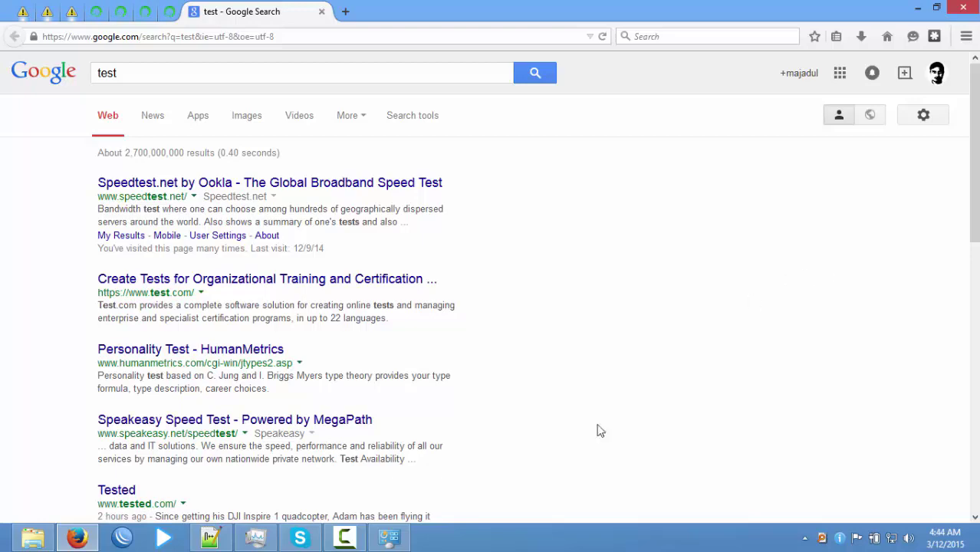
pyautogui.click(345, 537)
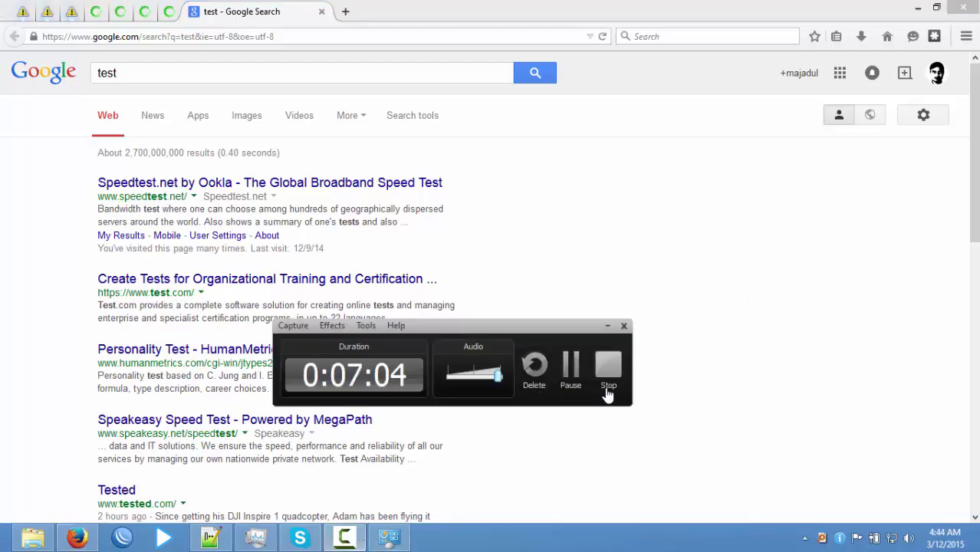